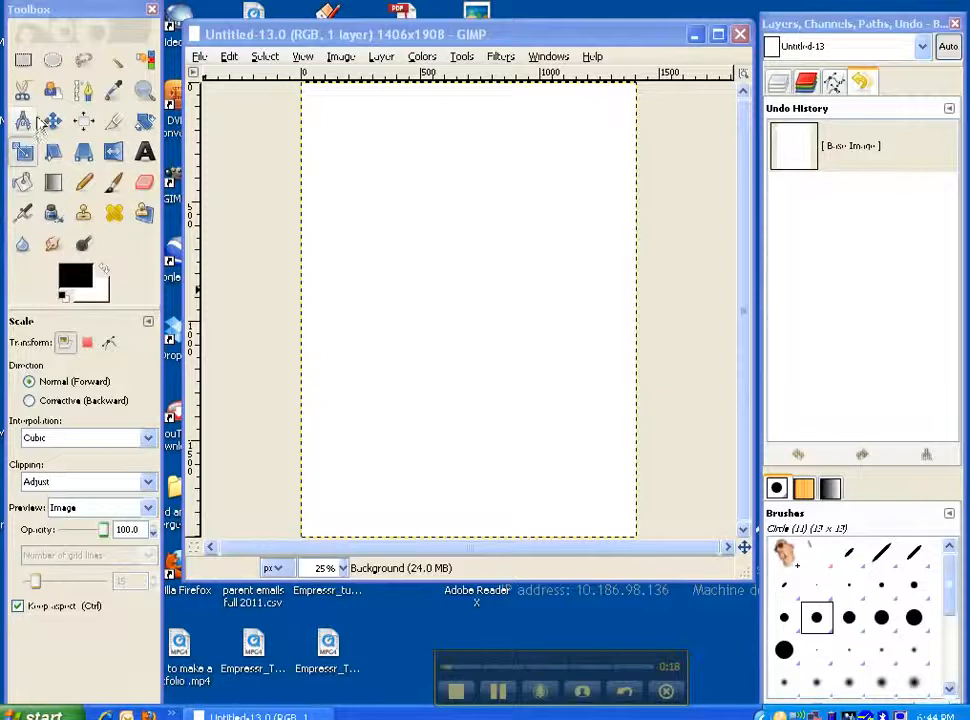
Reduce the Paintbrush scale, keeping the Circle (11) brush, and set the Eraser scale to 0.08
{"action": "left_click", "coordinate": [83, 120]}
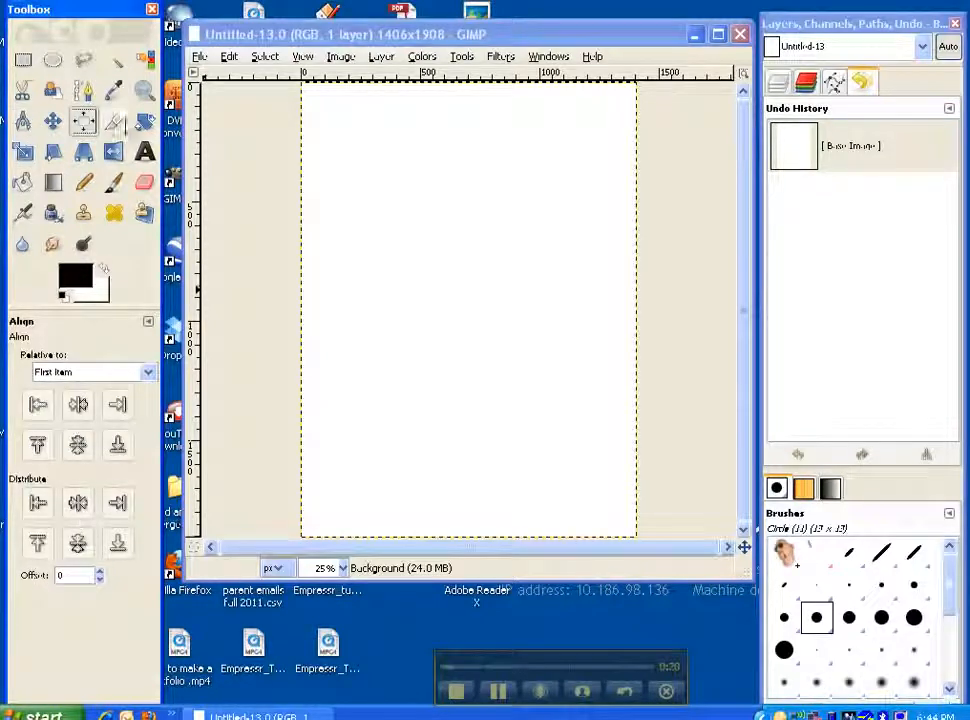
{"action": "left_click", "coordinate": [113, 182]}
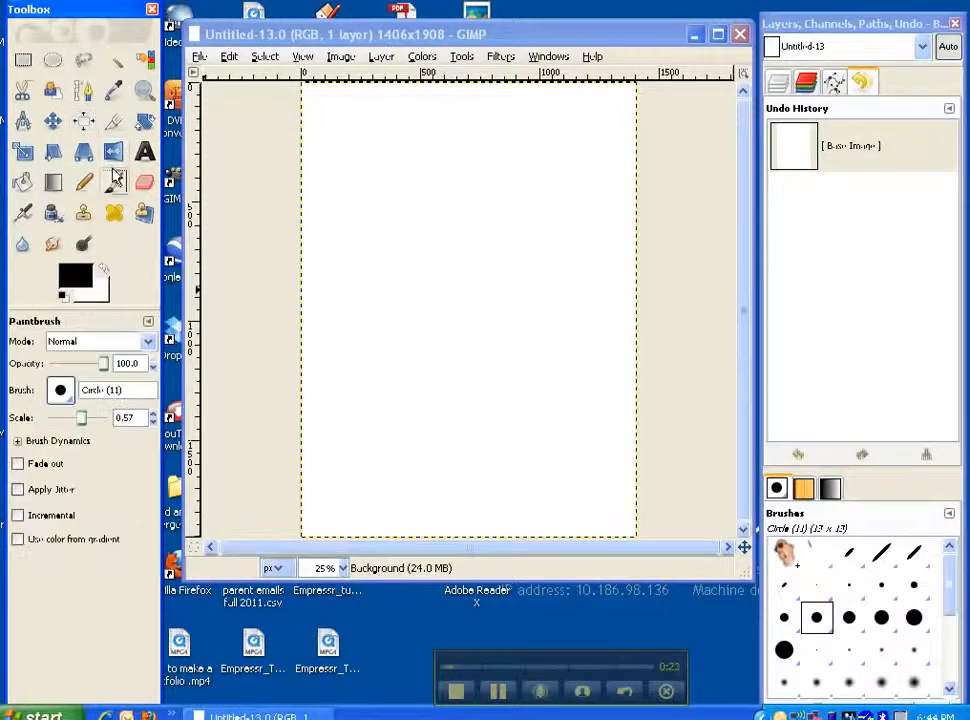
{"action": "left_click", "coordinate": [60, 390]}
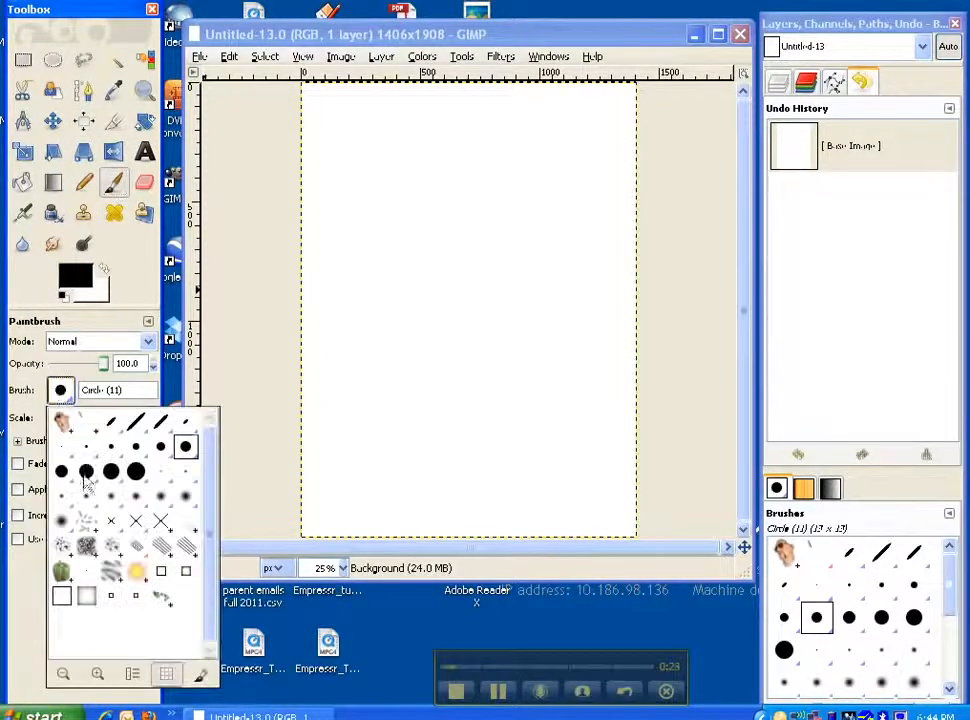
{"action": "left_click", "coordinate": [59, 390]}
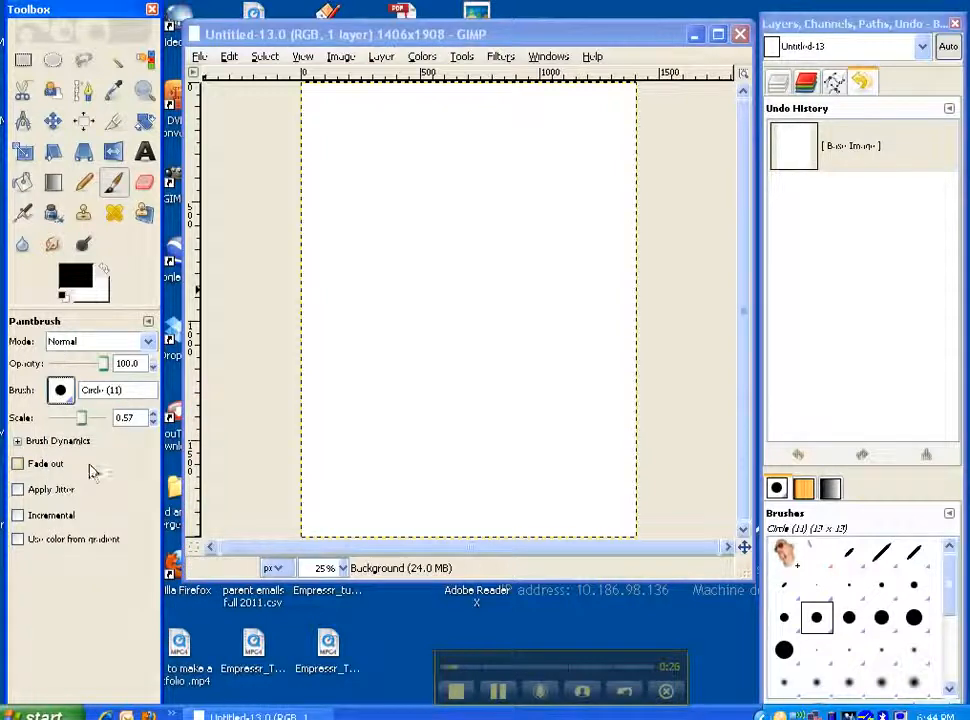
{"action": "left_click_drag", "start_coordinate": [82, 429], "coordinate": [74, 429]}
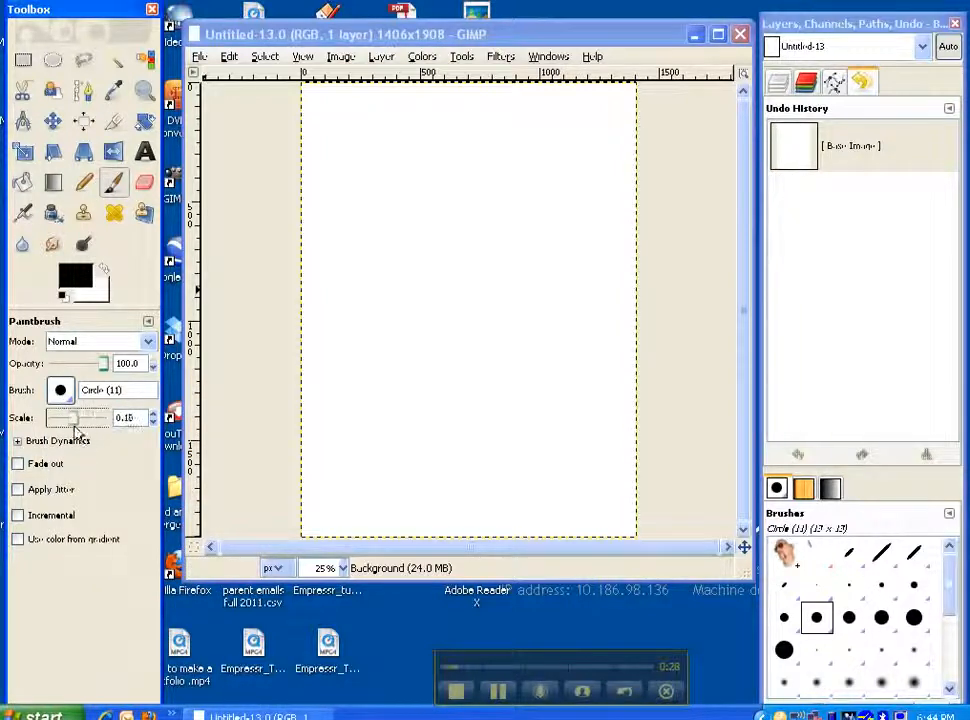
{"action": "left_click", "coordinate": [144, 182]}
{"action": "left_click_drag", "start_coordinate": [85, 420], "coordinate": [66, 420]}
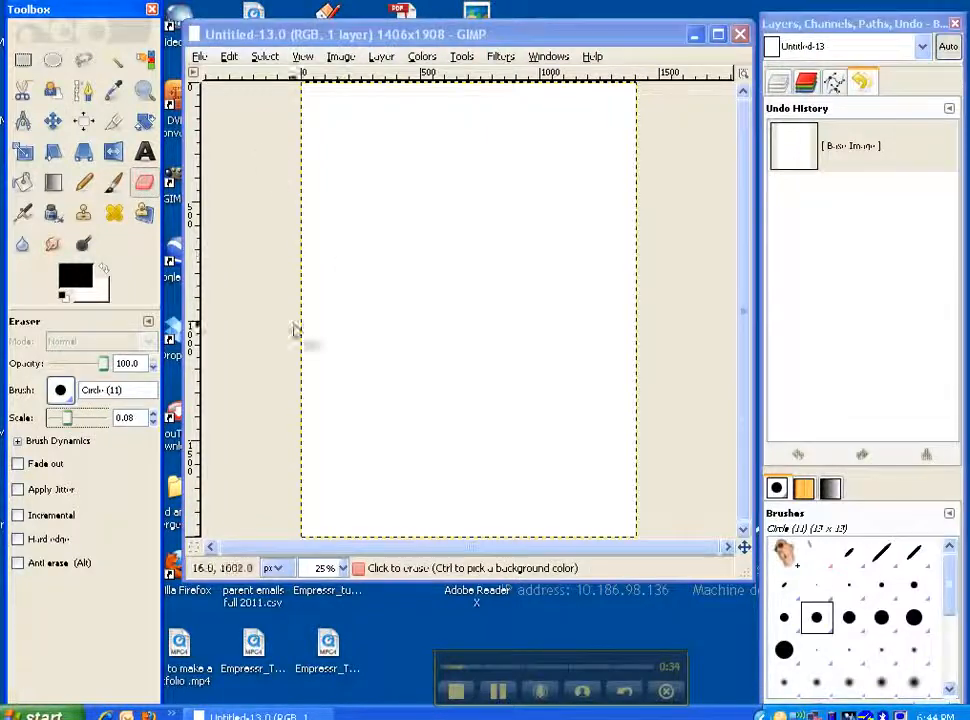
{"action": "left_click", "coordinate": [199, 57]}
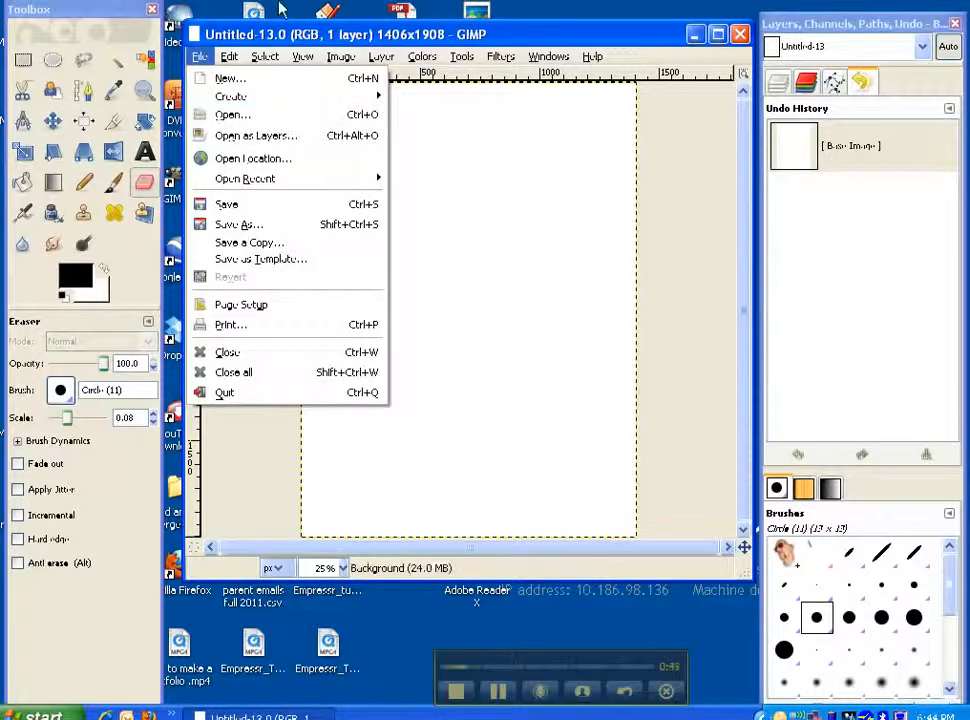
{"action": "mouse_move", "coordinate": [341, 57]}
{"action": "mouse_move", "coordinate": [381, 57]}
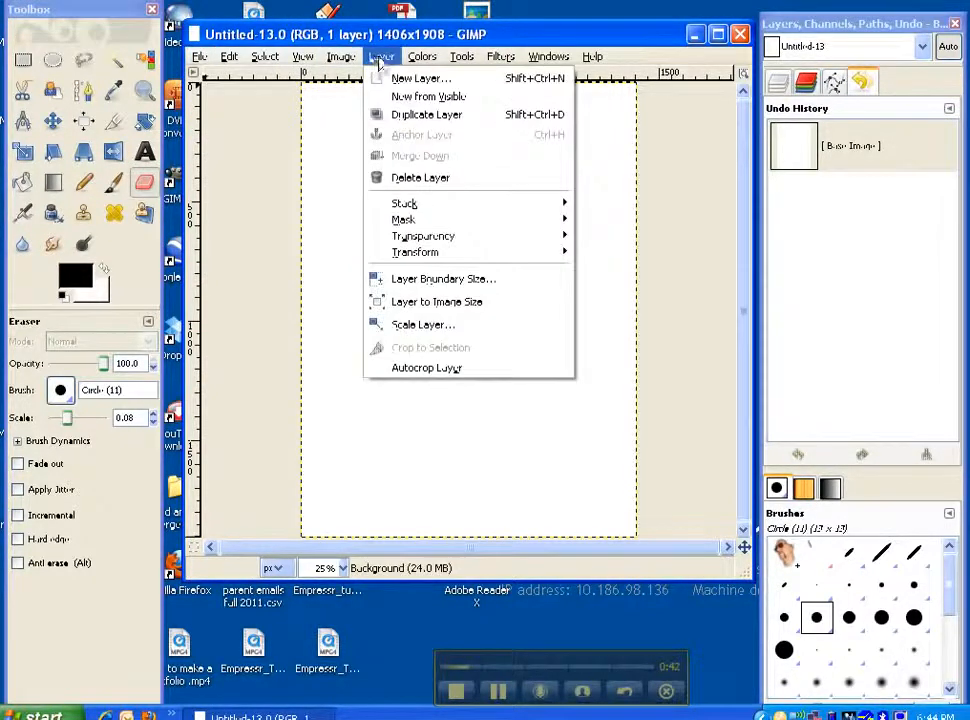
{"action": "mouse_move", "coordinate": [538, 80]}
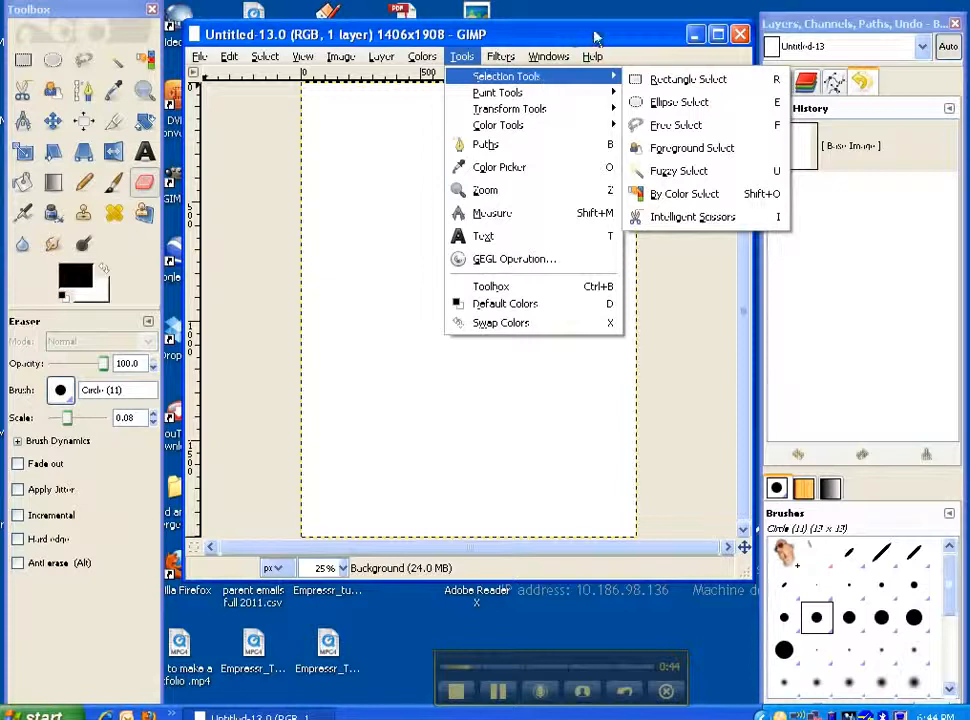
{"action": "left_click", "coordinate": [638, 35]}
{"action": "left_click", "coordinate": [850, 31]}
{"action": "left_click", "coordinate": [848, 148]}
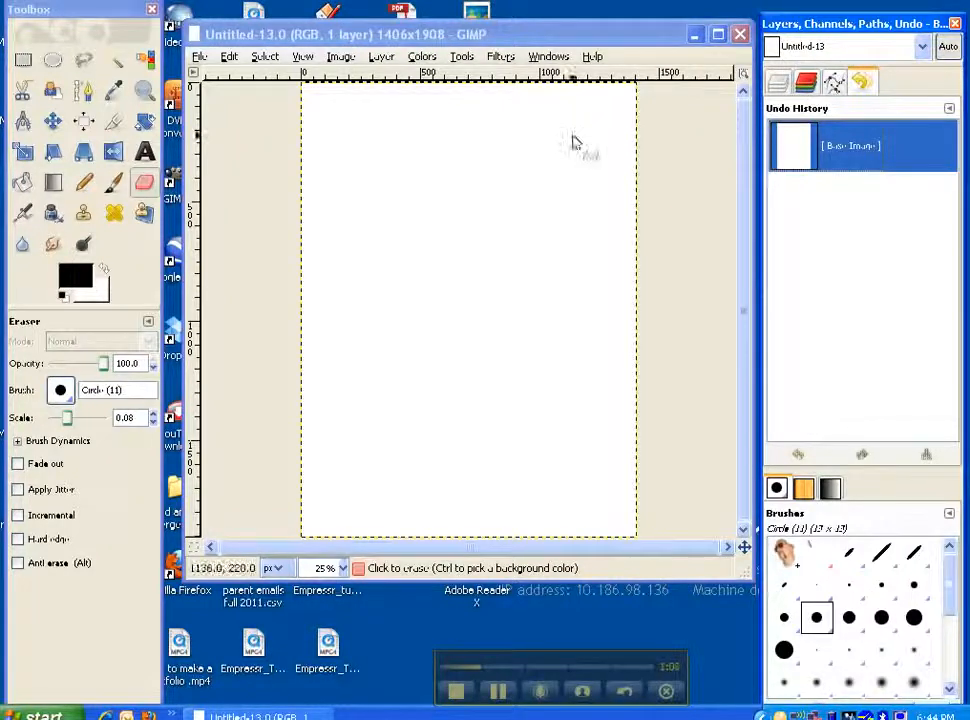
{"action": "left_click", "coordinate": [548, 56]}
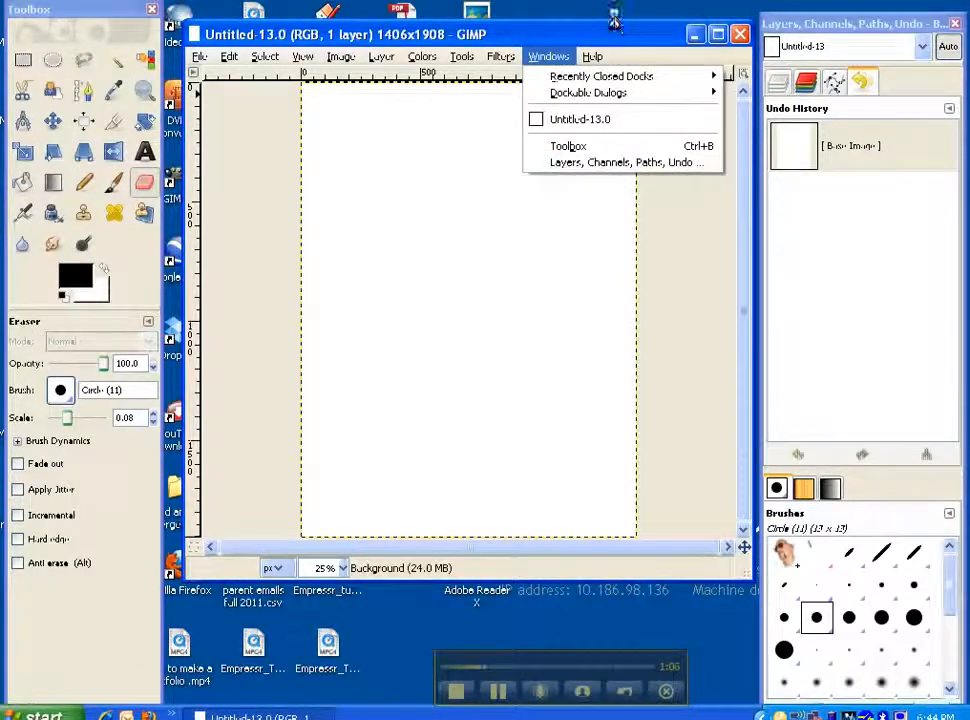
{"action": "left_click", "coordinate": [590, 34]}
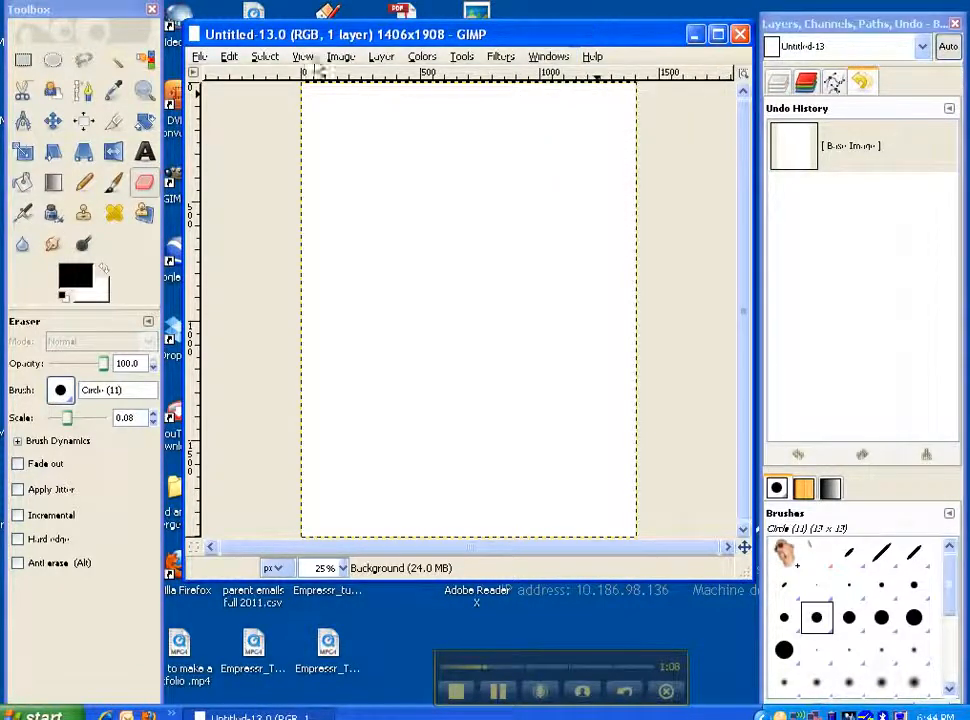
Browse My Pictures, the Desktop, the local C: disk and the DVD-RAM drive for an image to open
{"action": "left_click", "coordinate": [199, 57]}
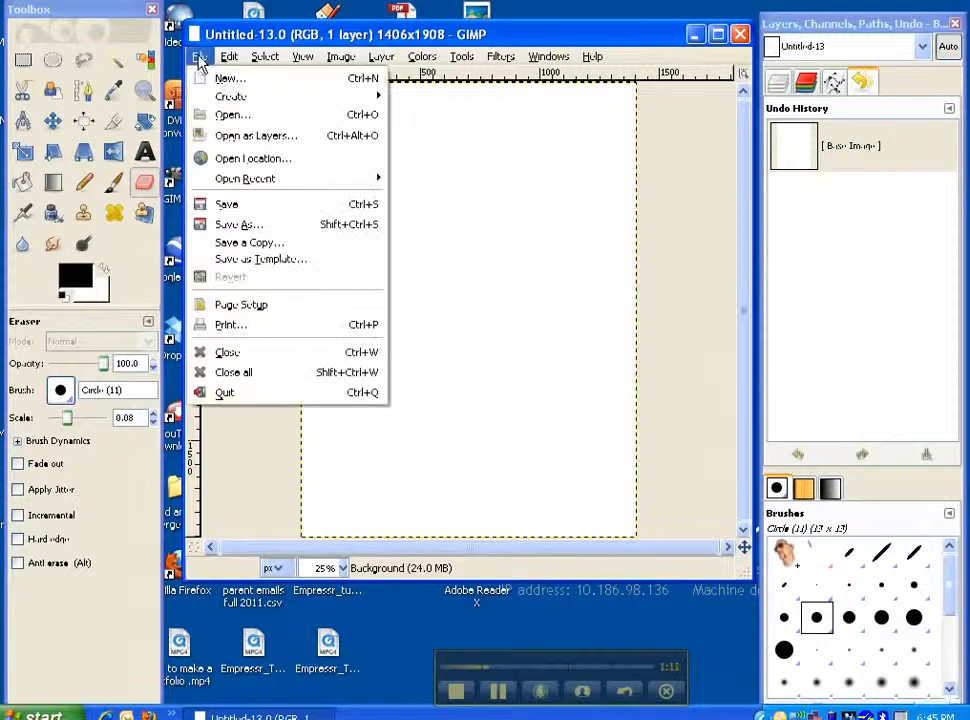
{"action": "left_click", "coordinate": [212, 114]}
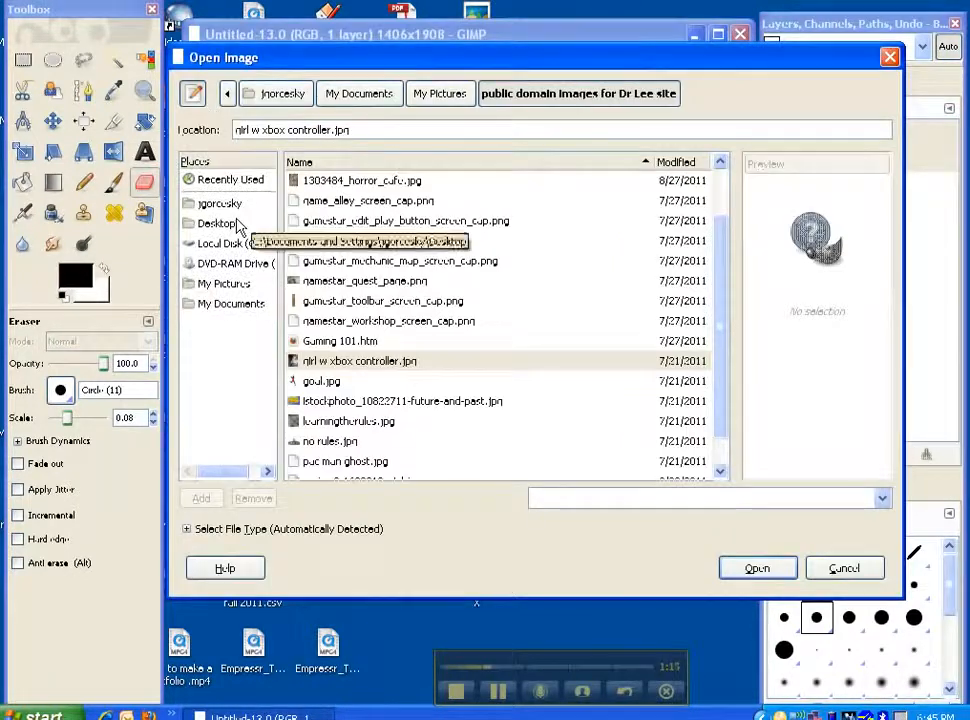
{"action": "left_click", "coordinate": [224, 284]}
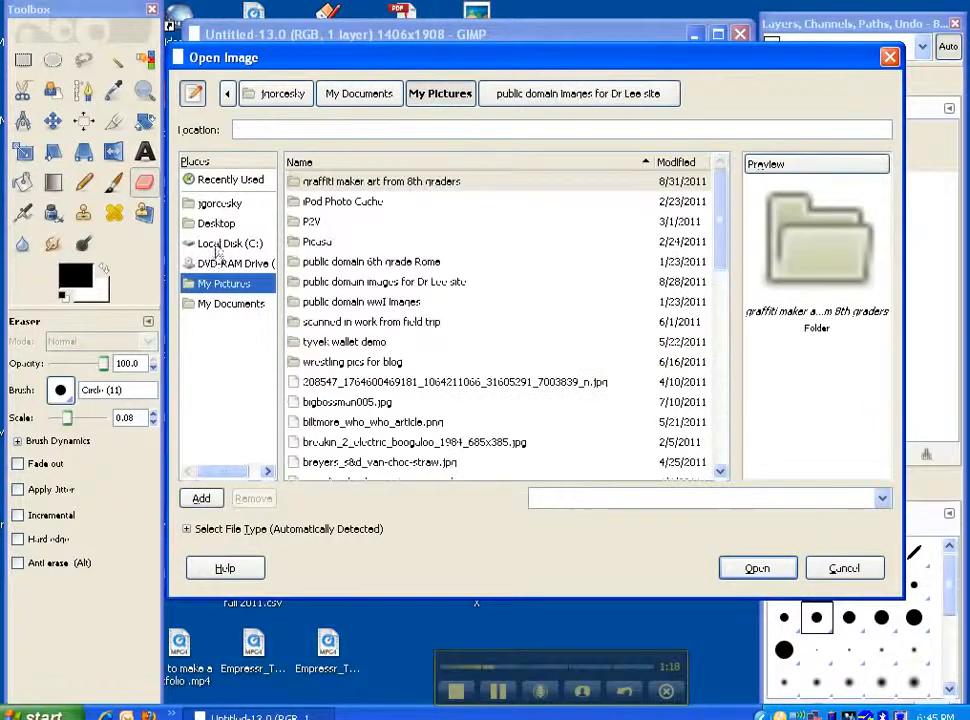
{"action": "left_click", "coordinate": [226, 243]}
{"action": "left_click", "coordinate": [213, 225]}
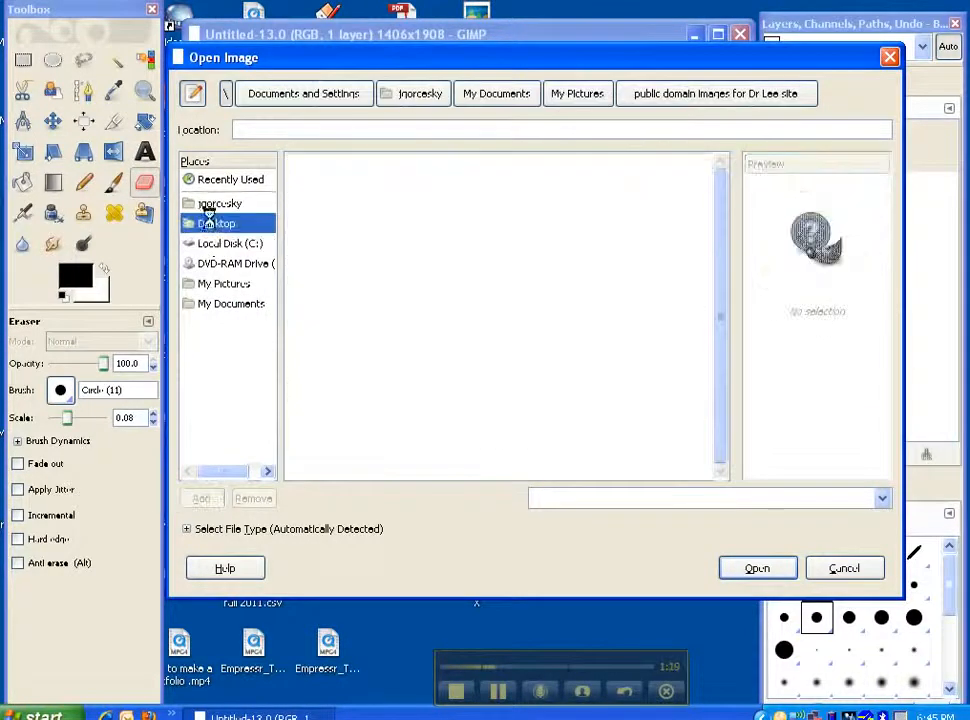
{"action": "left_click", "coordinate": [202, 285]}
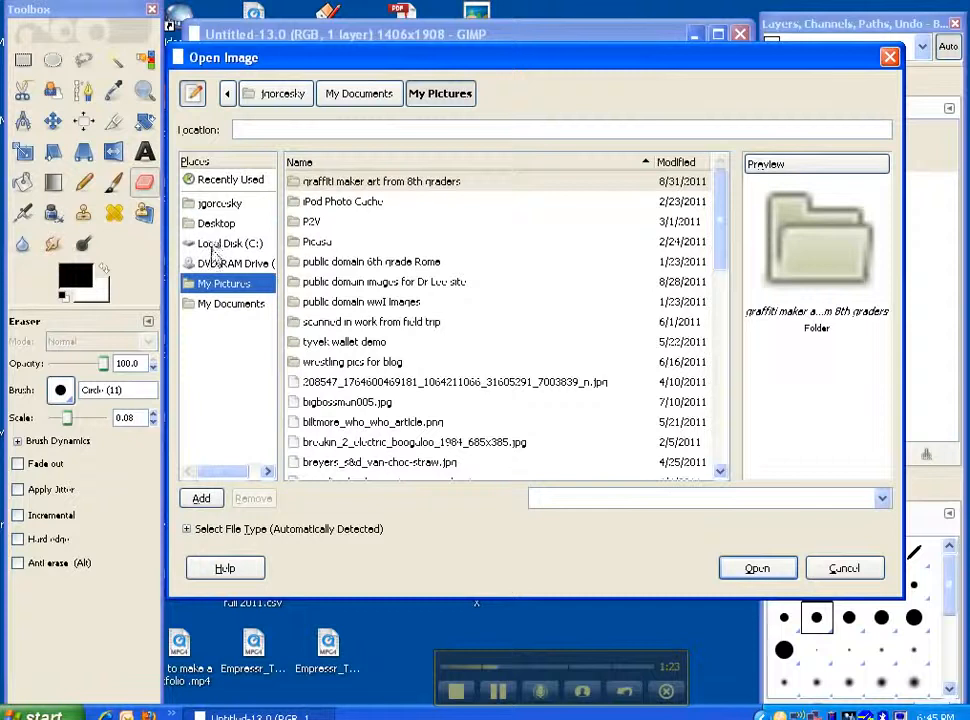
{"action": "left_click", "coordinate": [213, 245]}
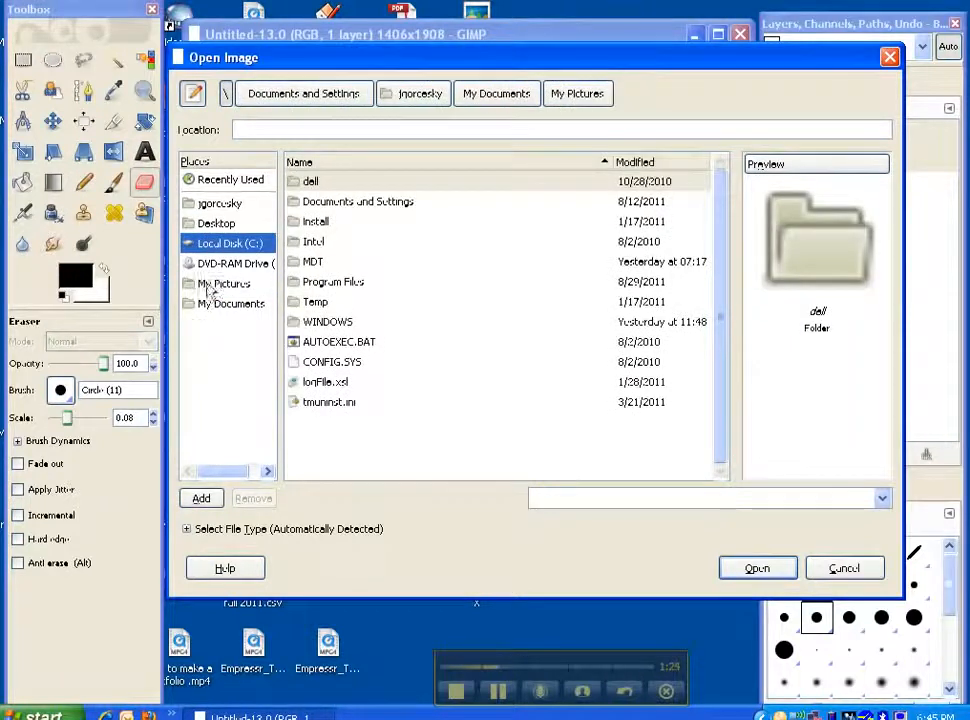
{"action": "left_click", "coordinate": [215, 263]}
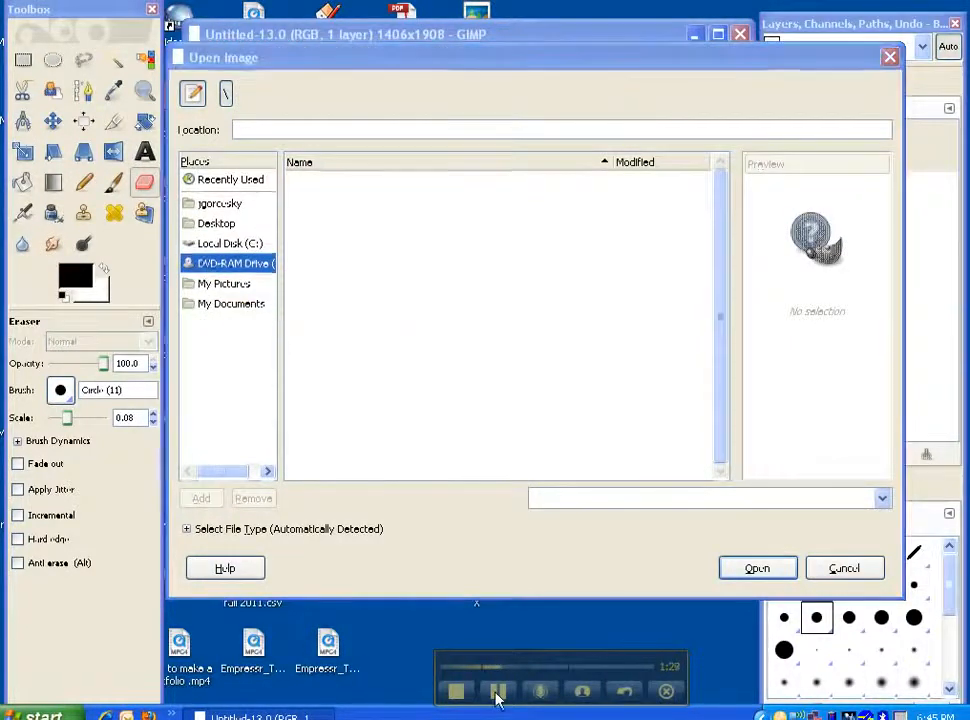
Preview files in the public domain images folder and open girl w xbox controller.jpg
{"action": "left_click", "coordinate": [372, 363]}
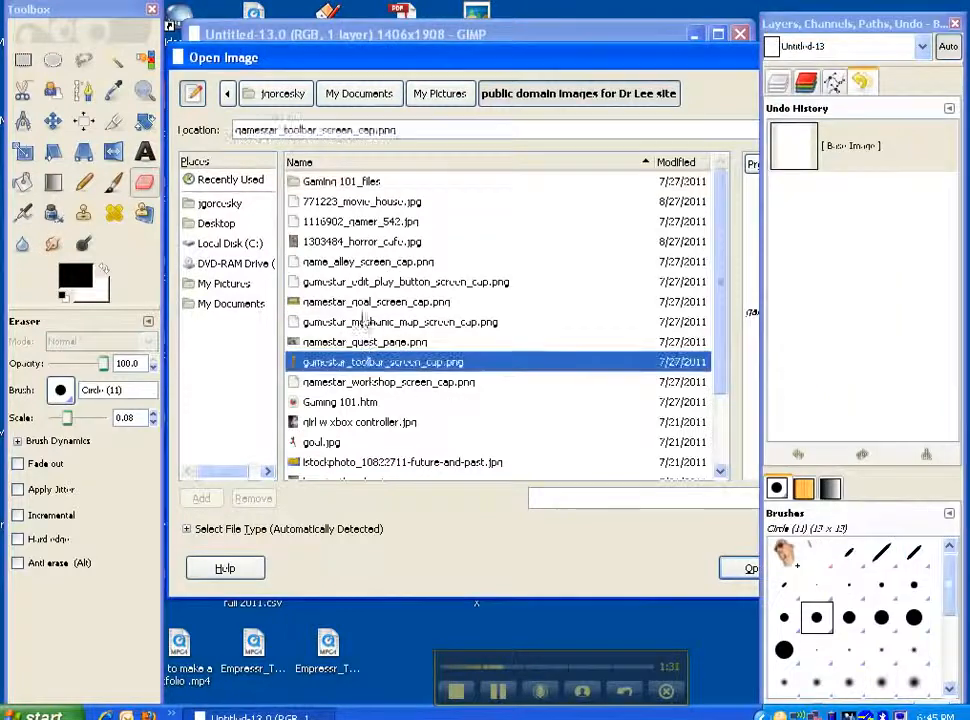
{"action": "left_click", "coordinate": [527, 65]}
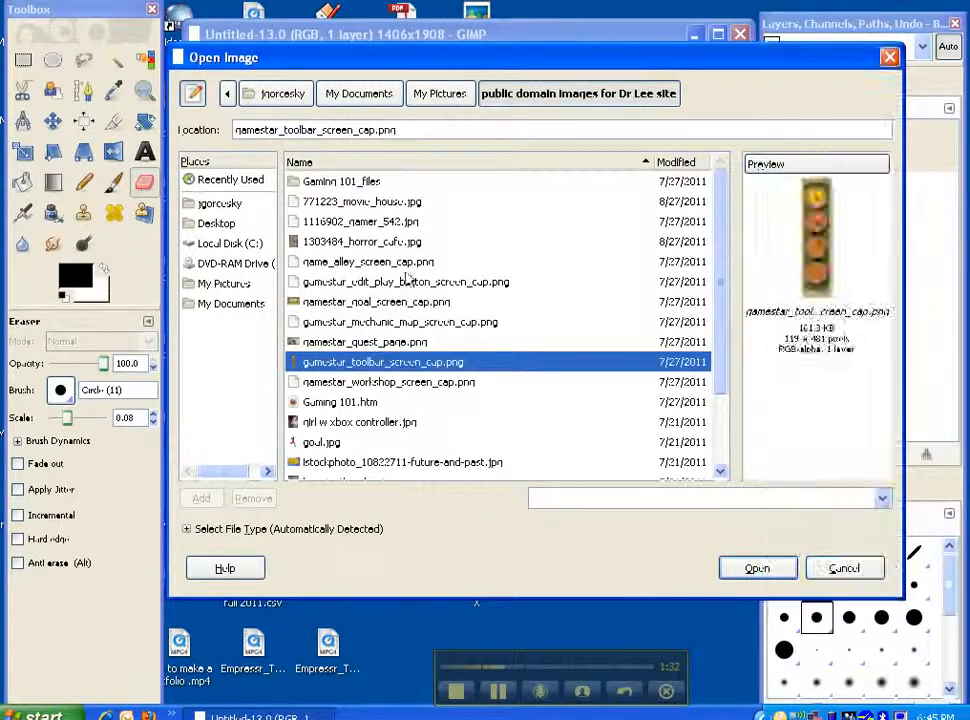
{"action": "left_click", "coordinate": [325, 325]}
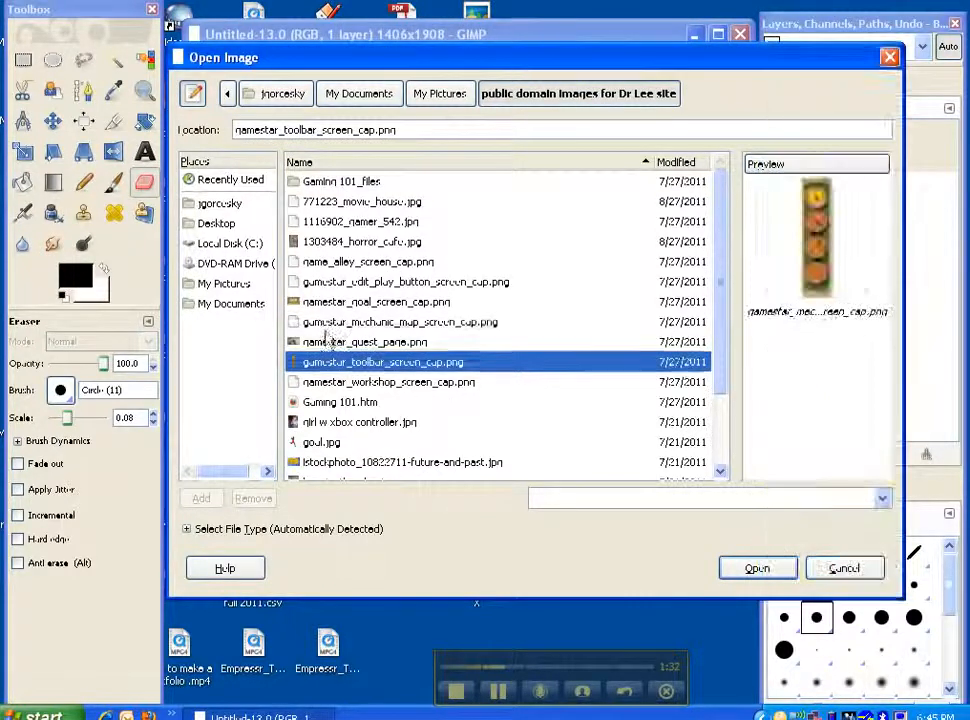
{"action": "left_click", "coordinate": [390, 382]}
{"action": "left_click", "coordinate": [363, 424]}
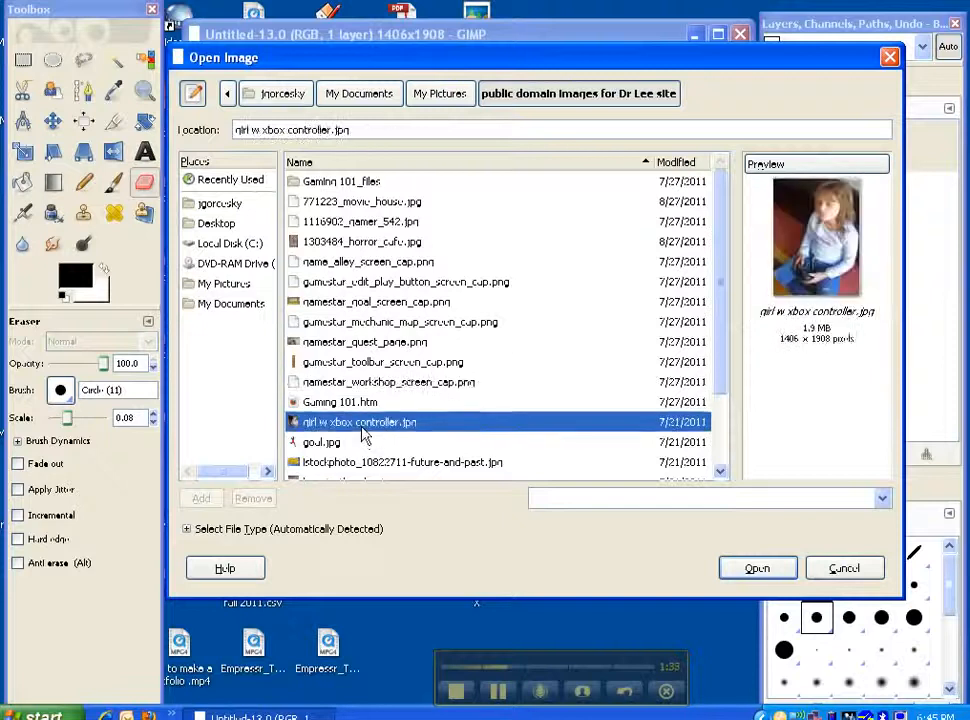
{"action": "left_click", "coordinate": [740, 567]}
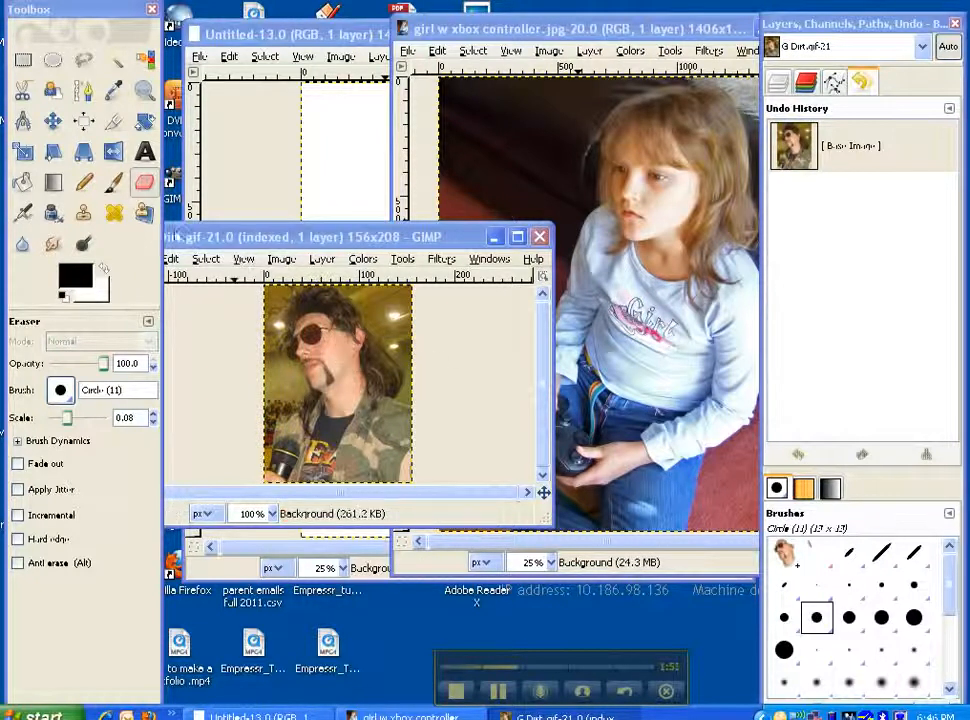
Magnify the G Dirt.gif image to 300% and enlarge and reposition its window so the man's whole head shows
{"action": "left_click", "coordinate": [144, 94]}
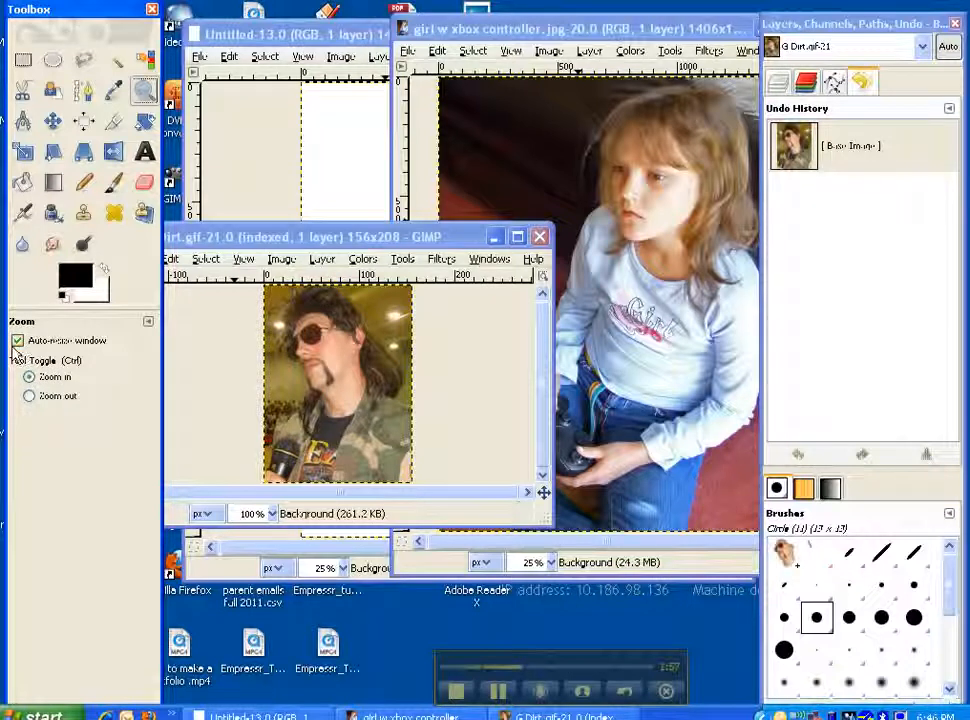
{"action": "left_click", "coordinate": [325, 381]}
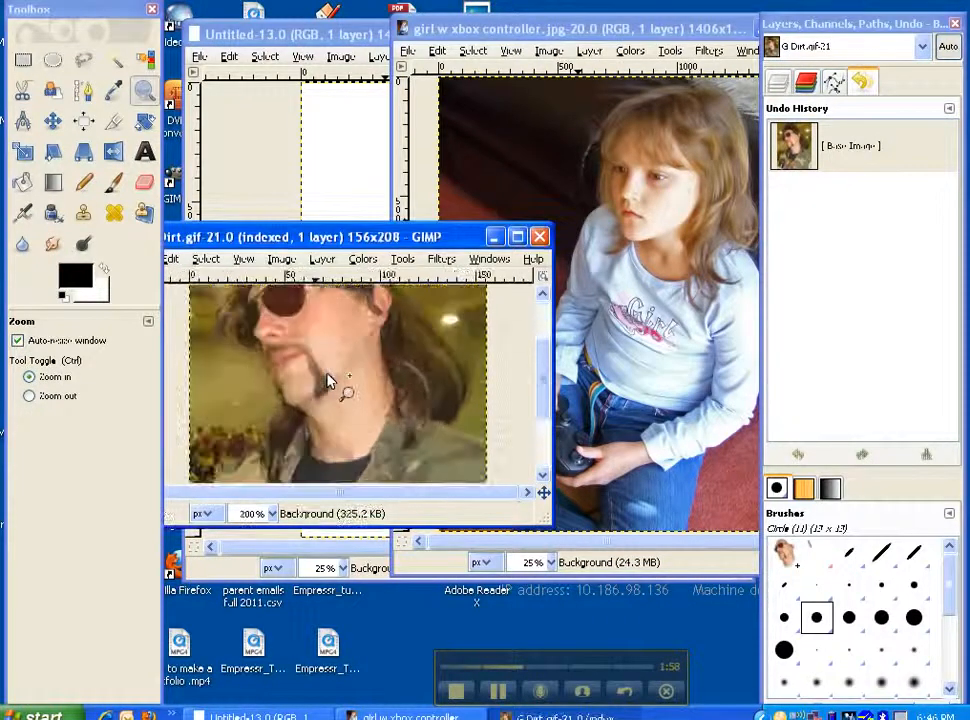
{"action": "left_click", "coordinate": [327, 381]}
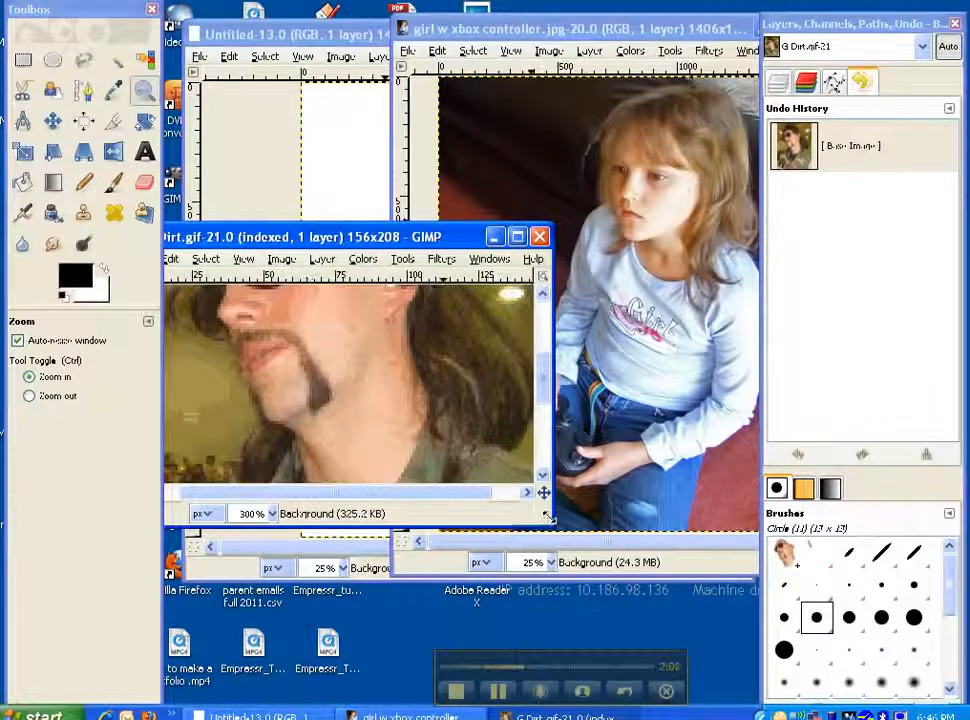
{"action": "left_click_drag", "start_coordinate": [548, 516], "coordinate": [703, 633]}
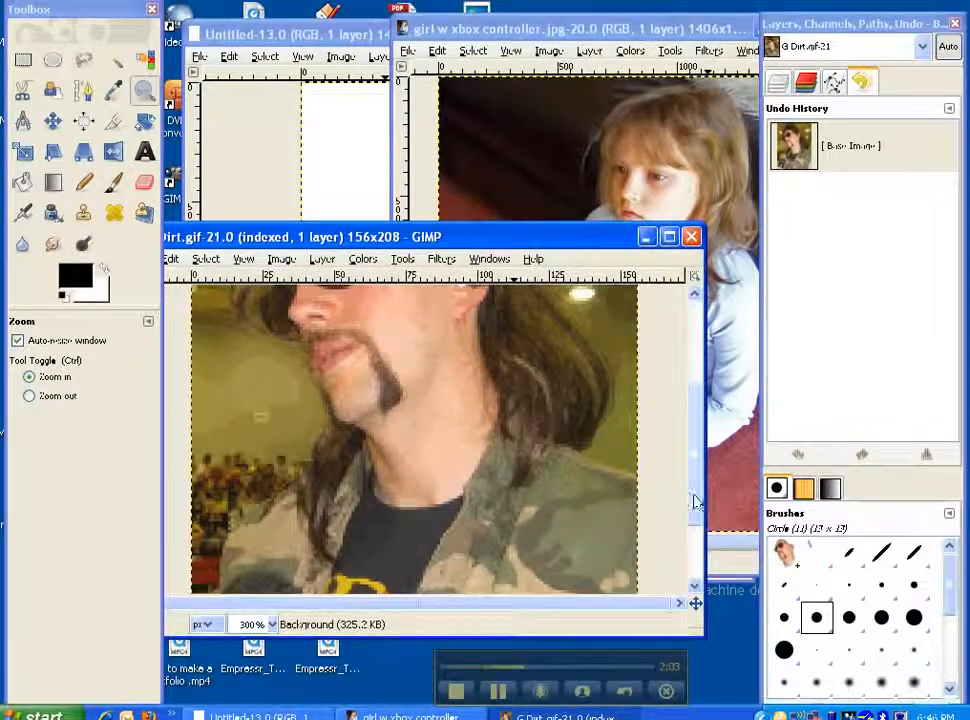
{"action": "left_click_drag", "start_coordinate": [697, 481], "coordinate": [678, 400]}
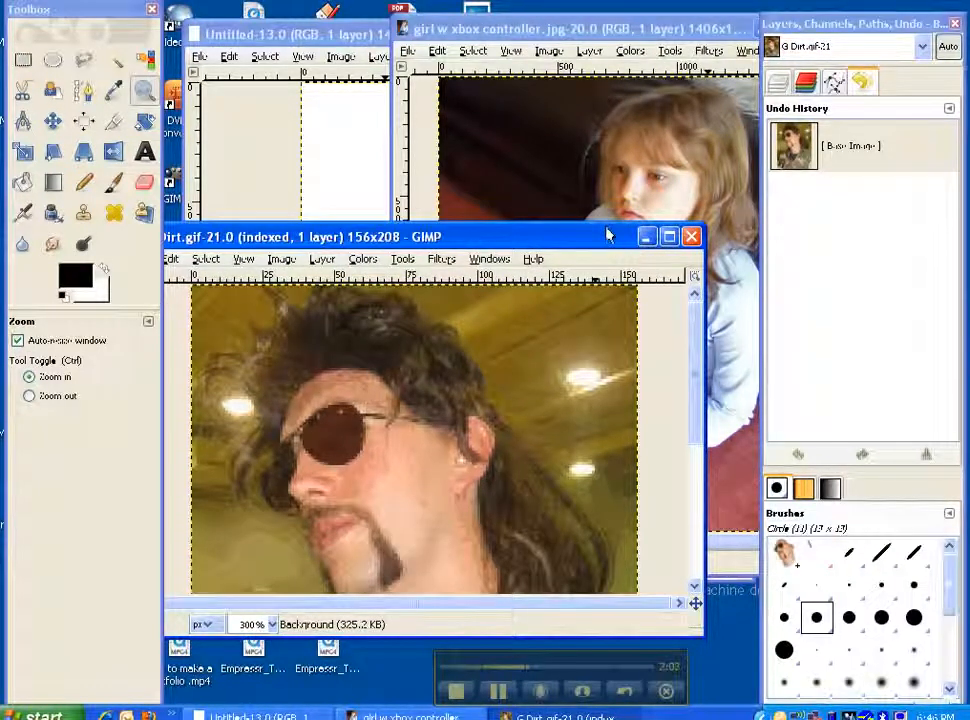
{"action": "left_click_drag", "start_coordinate": [604, 226], "coordinate": [330, 128]}
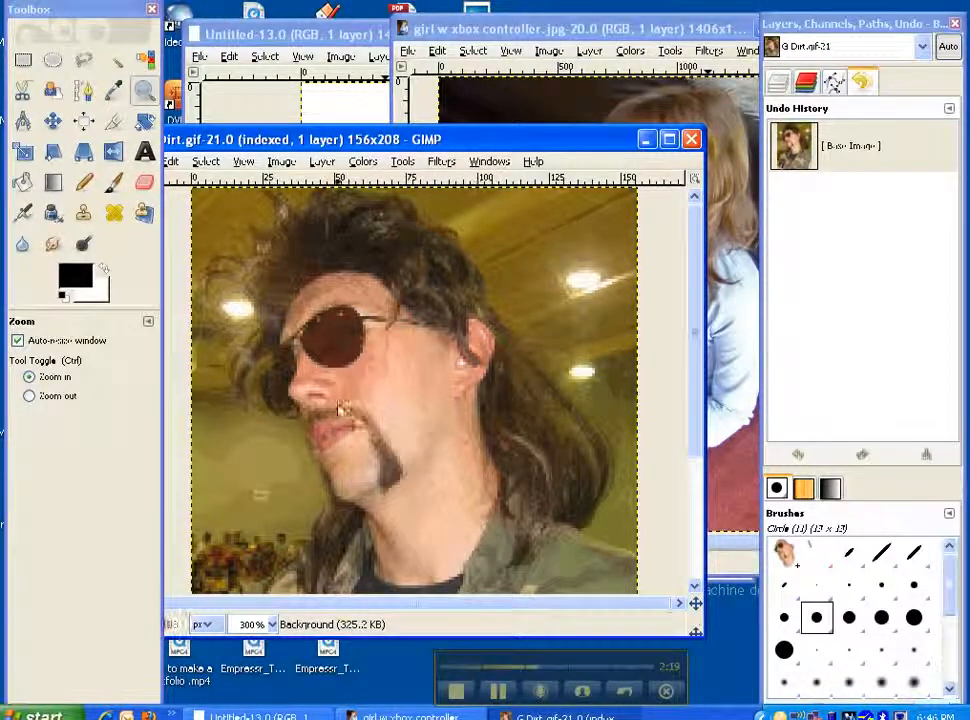
Choose the Scissors Select tool with antialiasing enabled and a feather radius of 2.1
{"action": "left_click", "coordinate": [22, 93]}
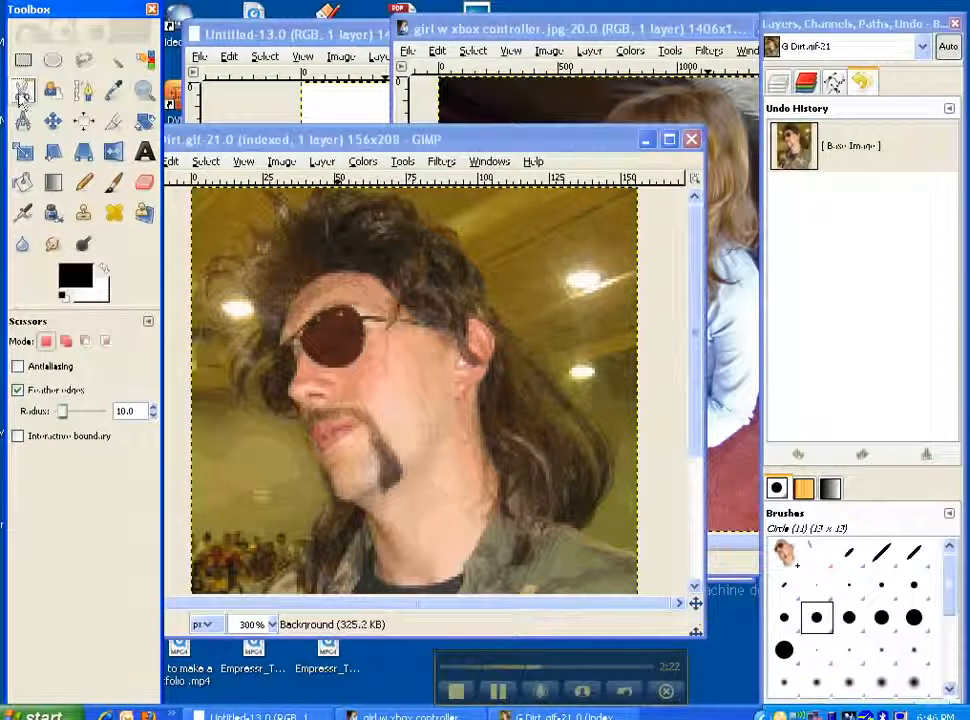
{"action": "left_click", "coordinate": [18, 367]}
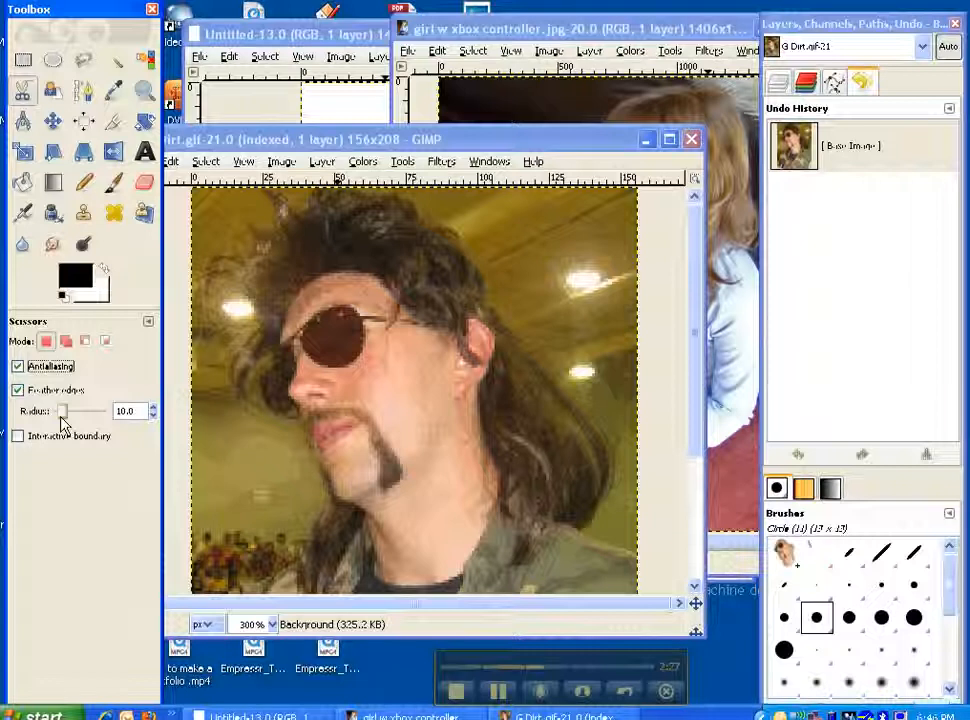
{"action": "left_click_drag", "start_coordinate": [59, 423], "coordinate": [60, 423]}
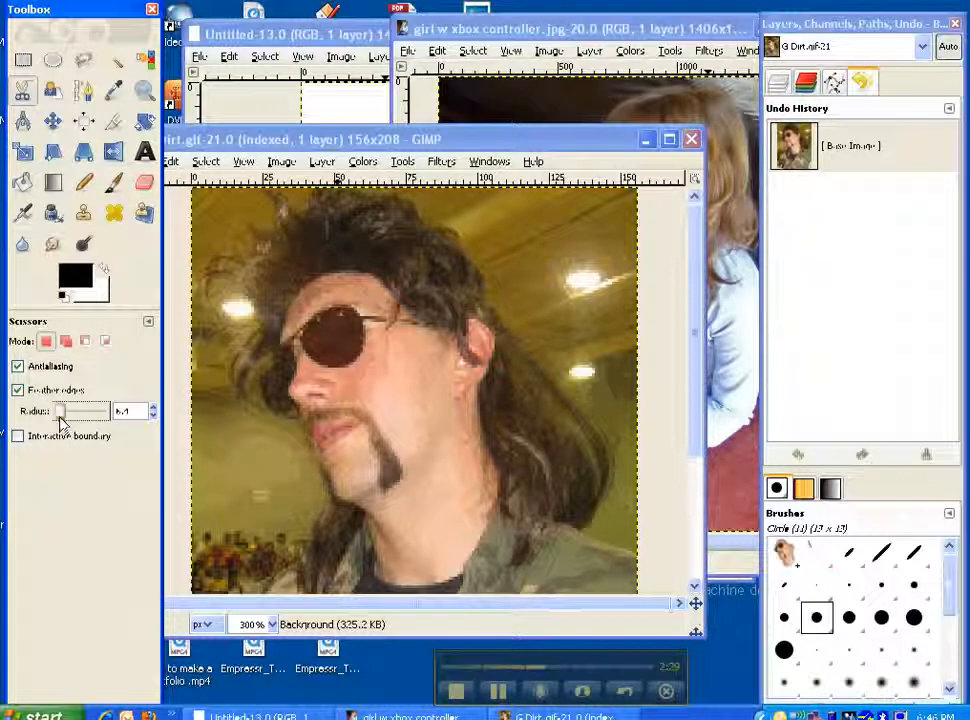
Trace the front edge of the man's face with Scissors points from under the nose, past the chin and down the neck to the collar
{"action": "left_click", "coordinate": [297, 405]}
{"action": "left_click", "coordinate": [299, 417]}
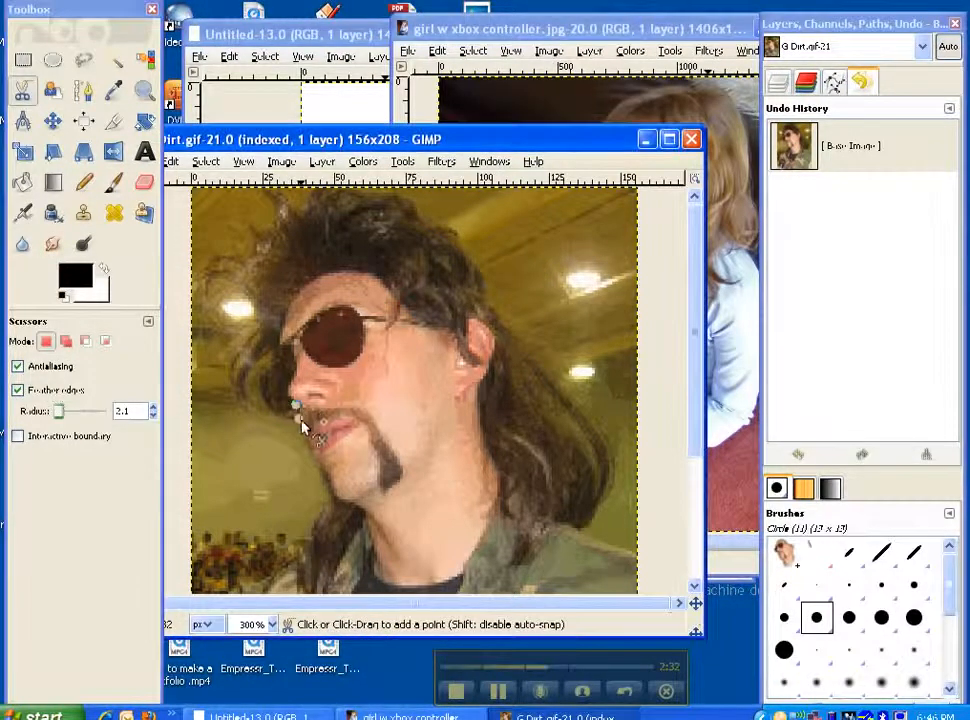
{"action": "left_click", "coordinate": [302, 433]}
{"action": "left_click", "coordinate": [310, 462]}
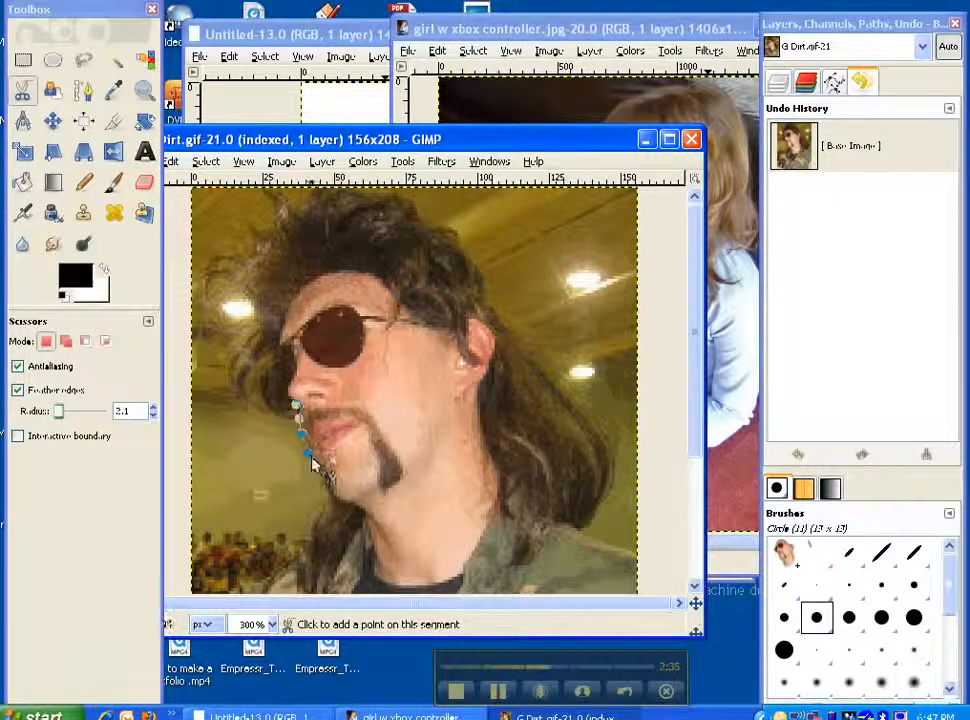
{"action": "left_click", "coordinate": [320, 483]}
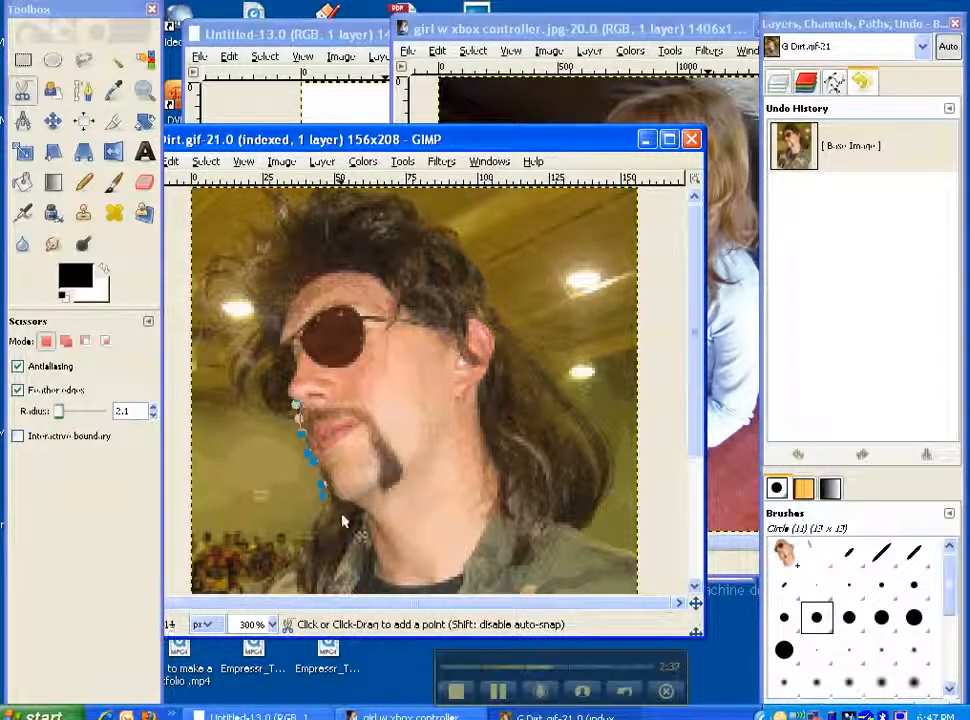
{"action": "left_click", "coordinate": [353, 509]}
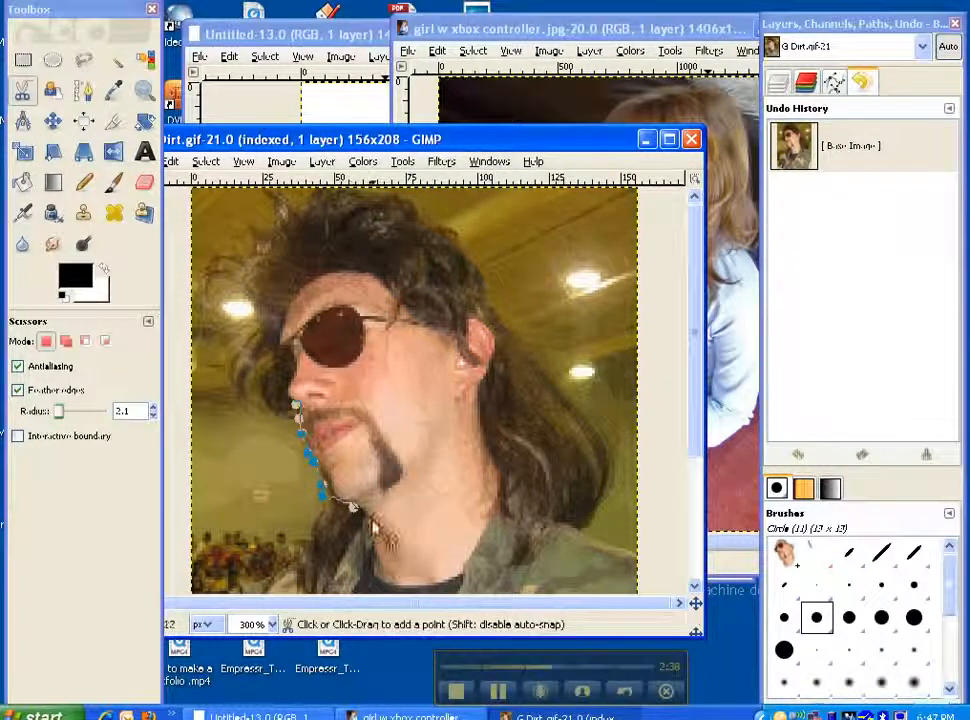
{"action": "left_click", "coordinate": [367, 547]}
{"action": "left_click", "coordinate": [371, 565]}
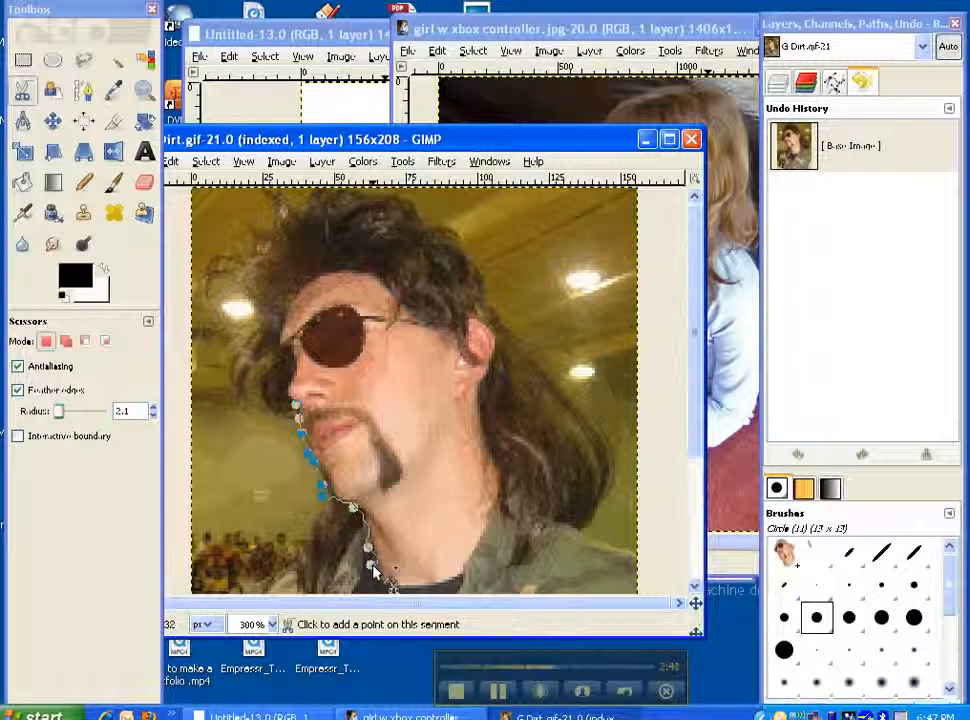
{"action": "left_click", "coordinate": [380, 575]}
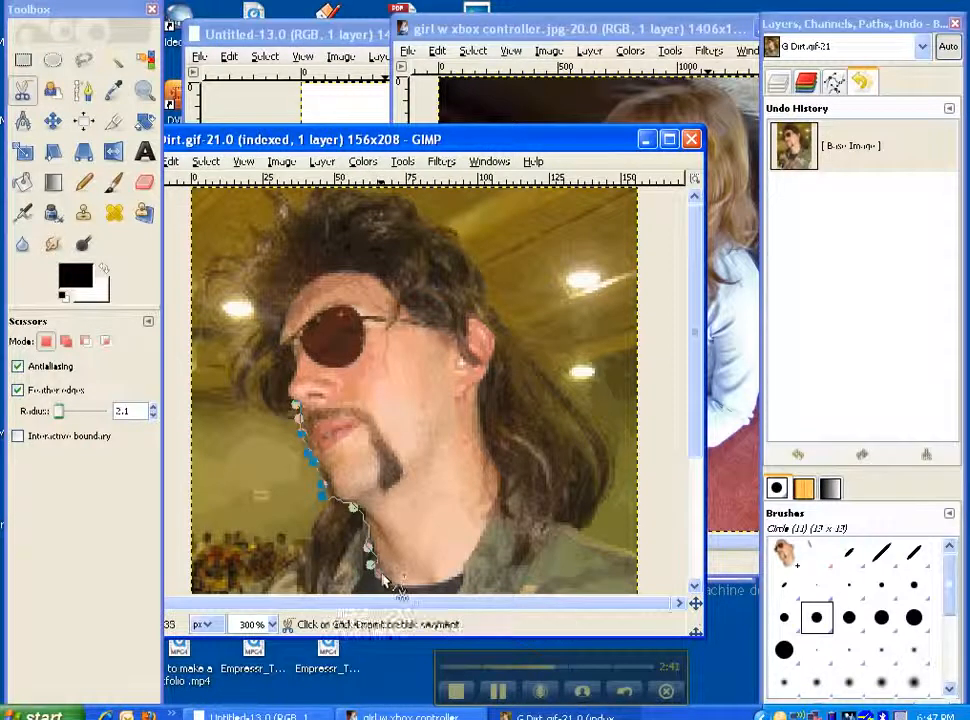
Continue the outline along the collar, up the neck, around the ear and over the forehead, closing it at its start as a selection
{"action": "left_click", "coordinate": [462, 574]}
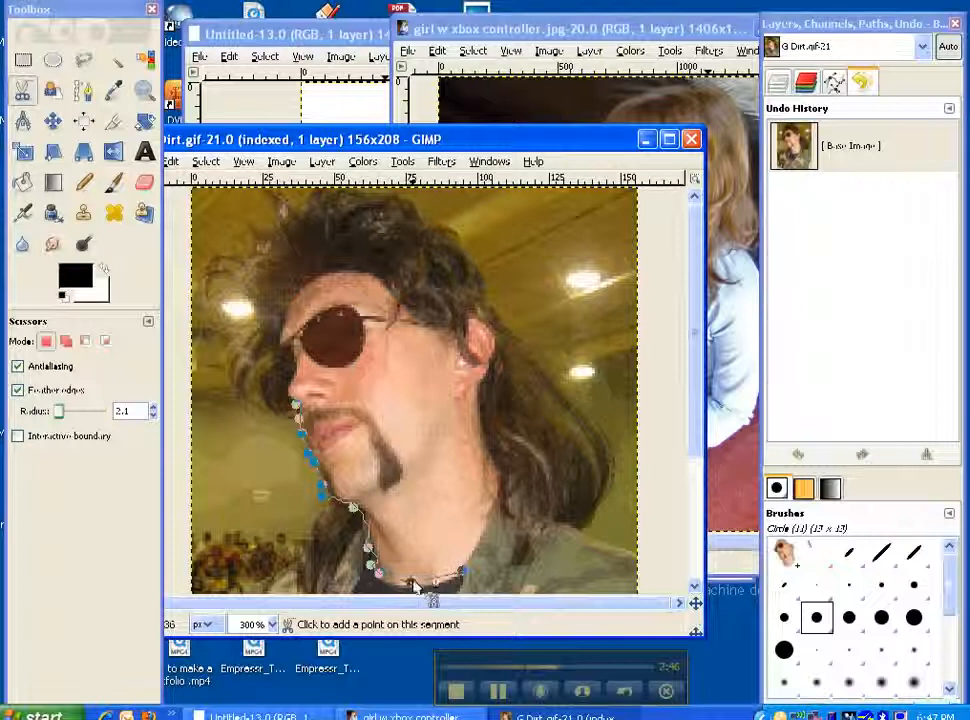
{"action": "left_click", "coordinate": [415, 585]}
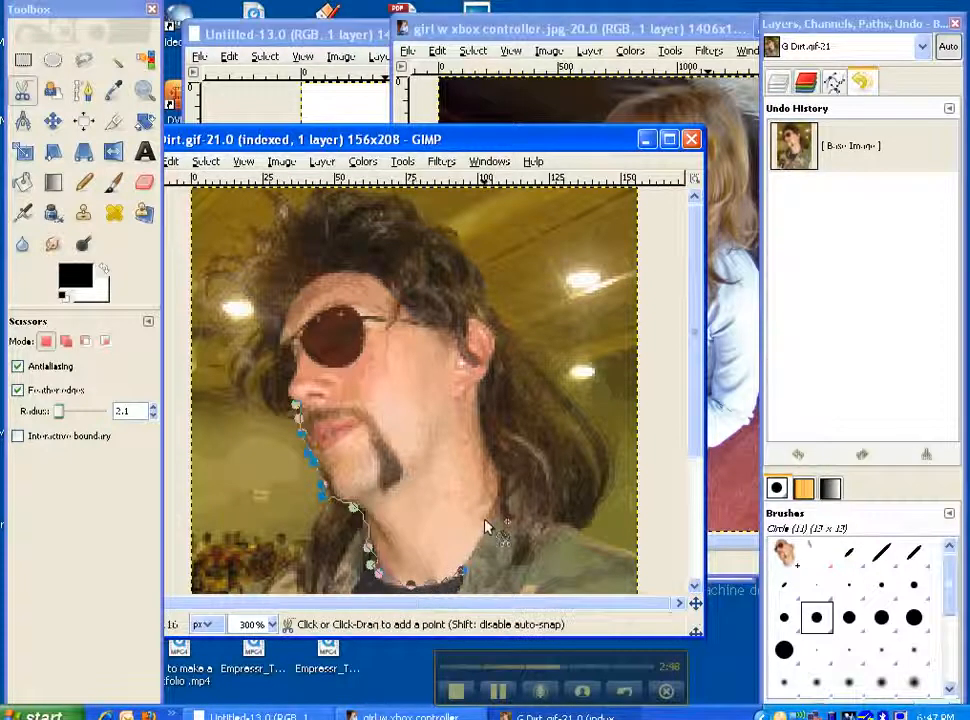
{"action": "left_click", "coordinate": [483, 432]}
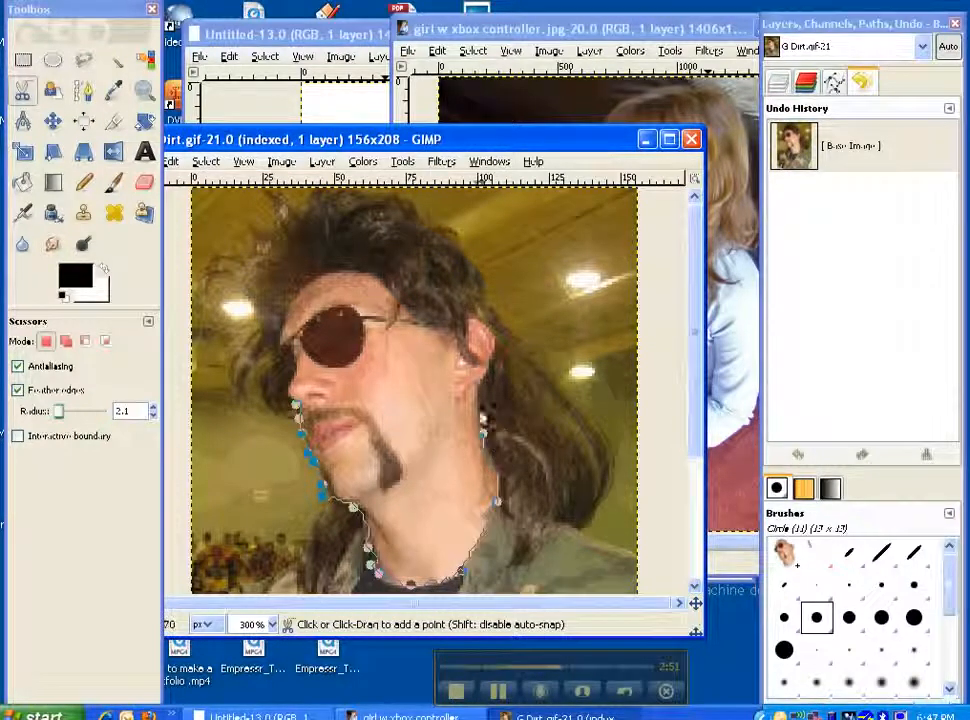
{"action": "left_click", "coordinate": [477, 388]}
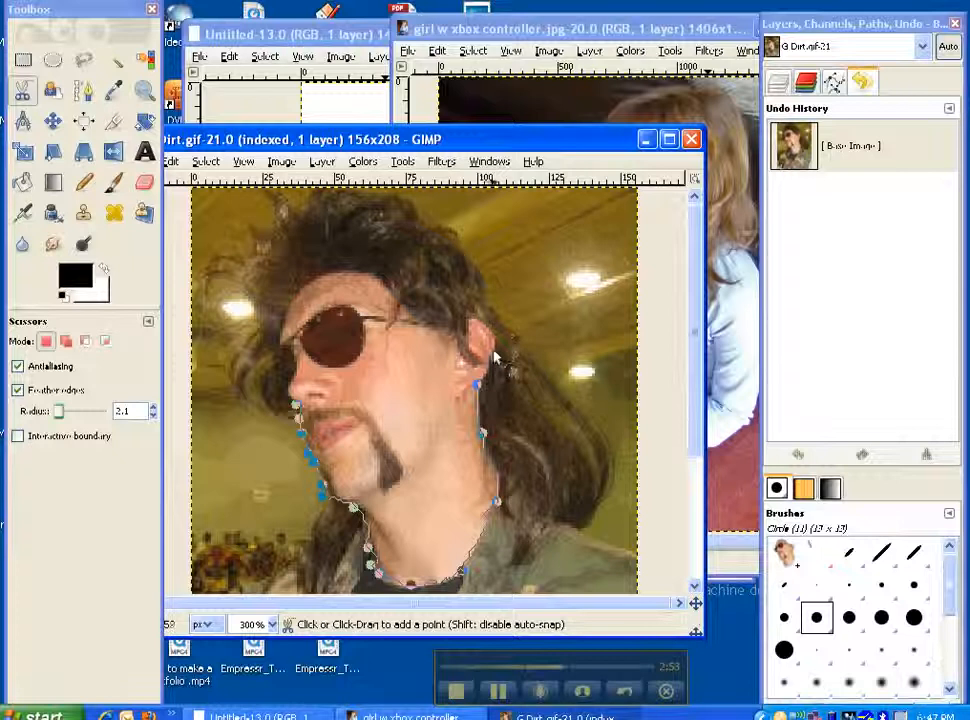
{"action": "left_click", "coordinate": [488, 344]}
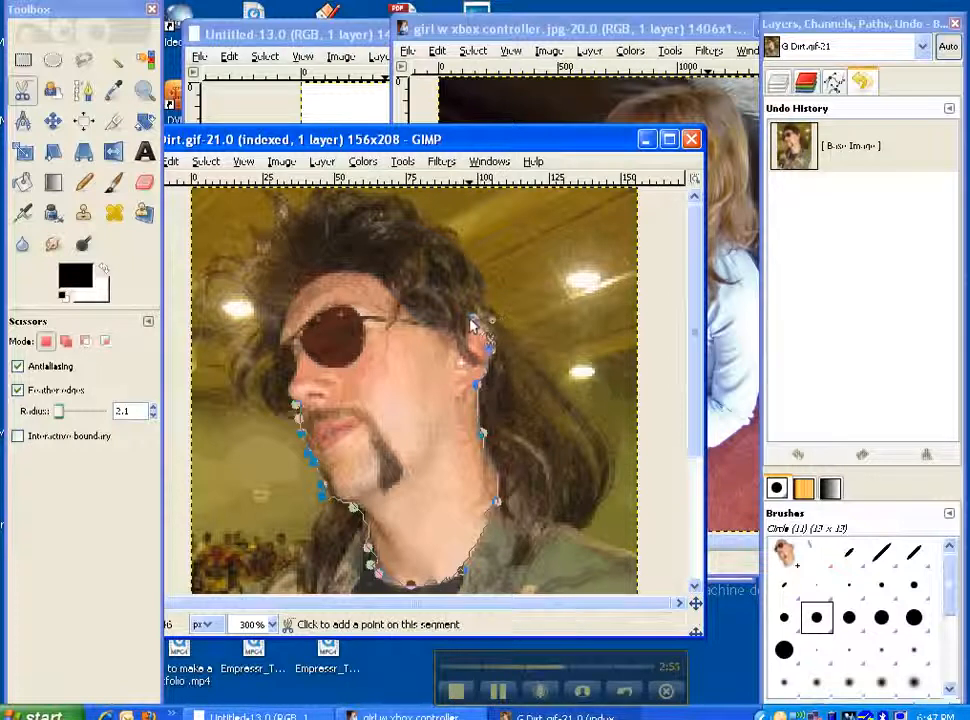
{"action": "left_click", "coordinate": [472, 322]}
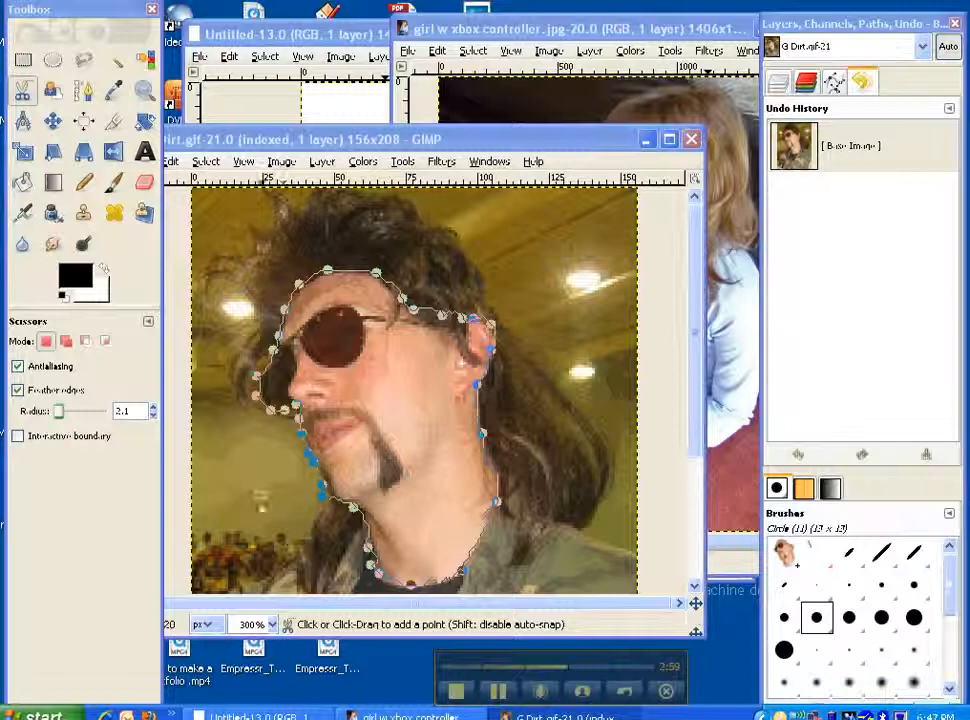
{"action": "left_click", "coordinate": [296, 408]}
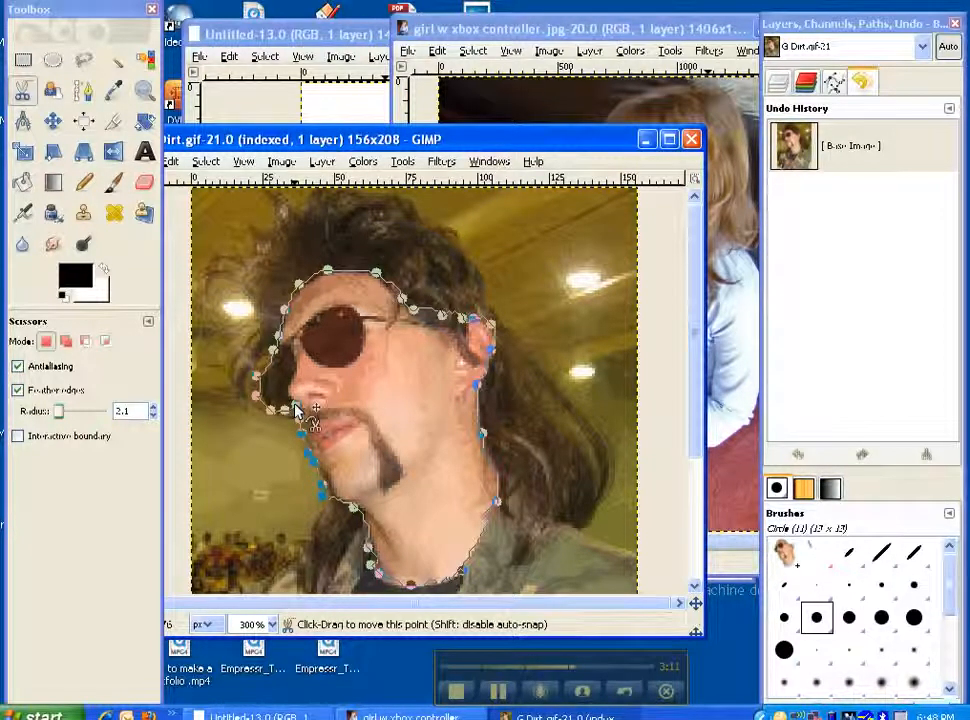
{"action": "left_click", "coordinate": [300, 412]}
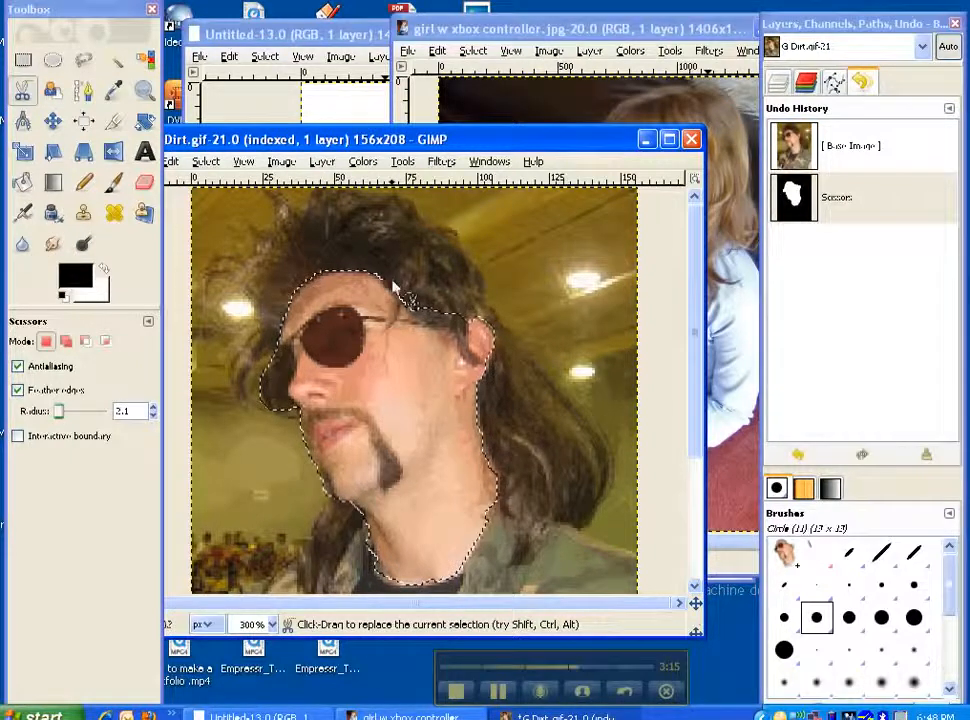
Cut the selected face out of G Dirt.gif to the clipboard
{"action": "right_click", "coordinate": [371, 391]}
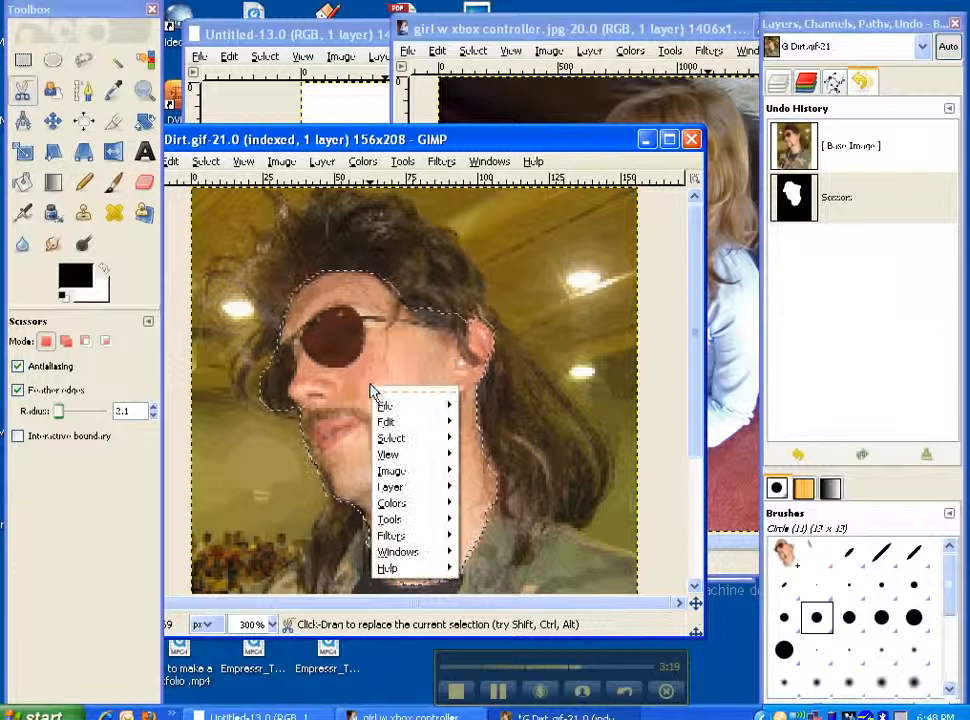
{"action": "mouse_move", "coordinate": [392, 421]}
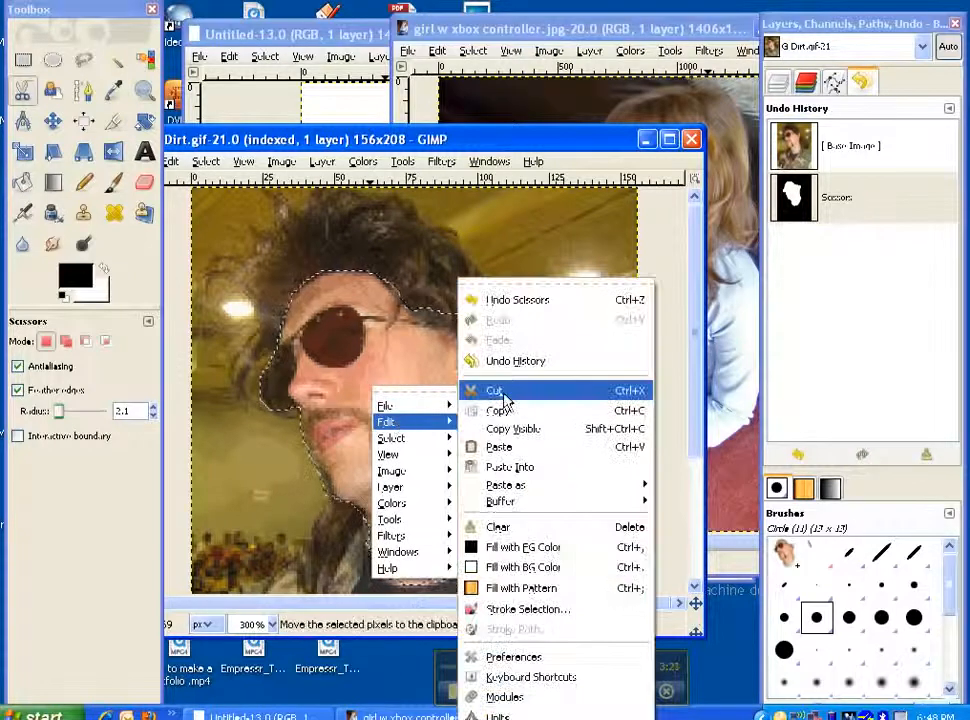
{"action": "left_click", "coordinate": [496, 390]}
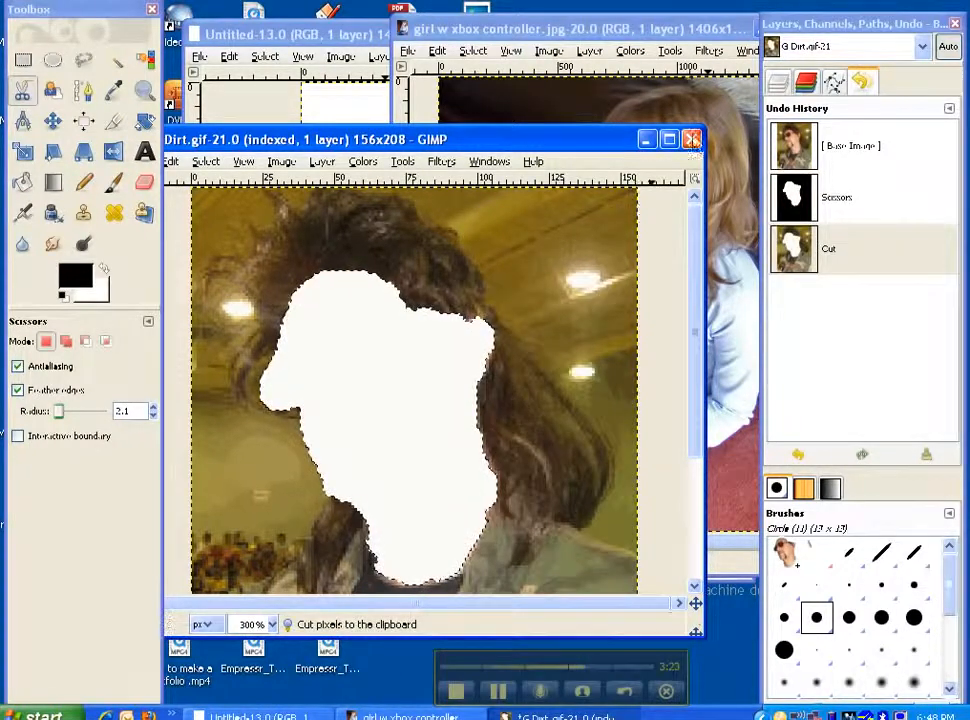
Minimize the G Dirt.gif window, reposition the girl w xbox controller.jpg window and paste the cut face there as a new layer
{"action": "left_click", "coordinate": [645, 141]}
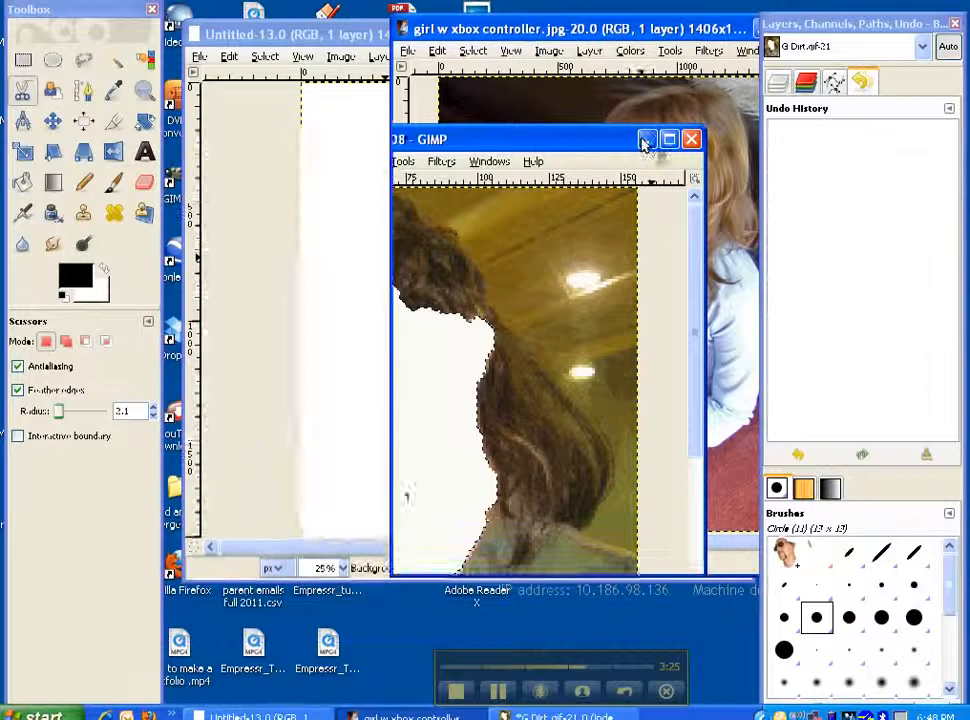
{"action": "left_click_drag", "start_coordinate": [535, 35], "coordinate": [356, 53]}
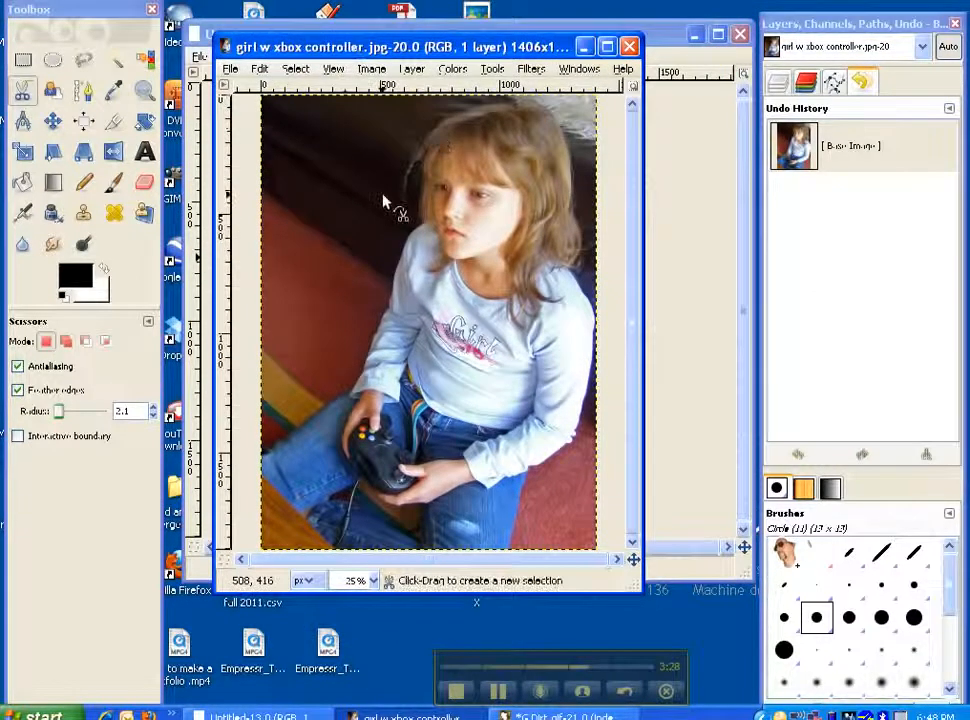
{"action": "right_click", "coordinate": [383, 202]}
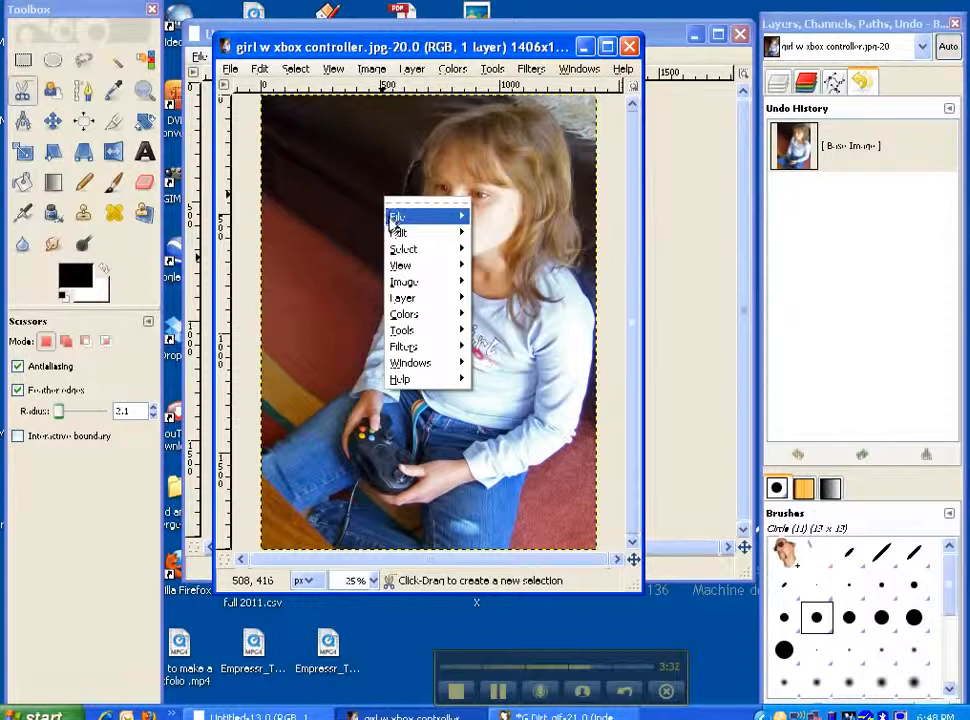
{"action": "mouse_move", "coordinate": [396, 236]}
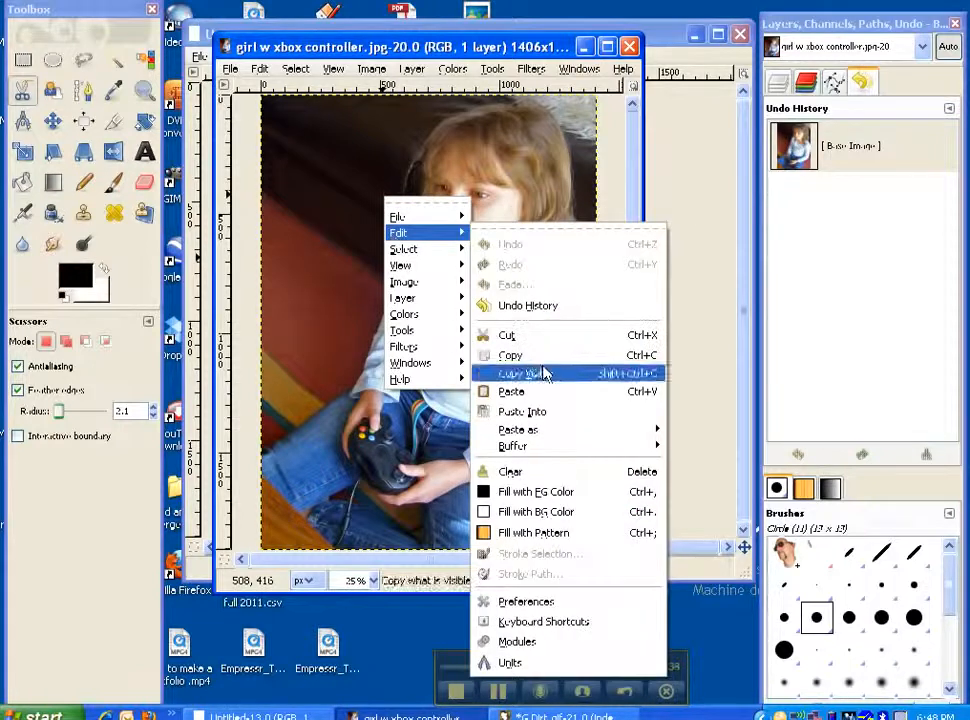
{"action": "mouse_move", "coordinate": [560, 431]}
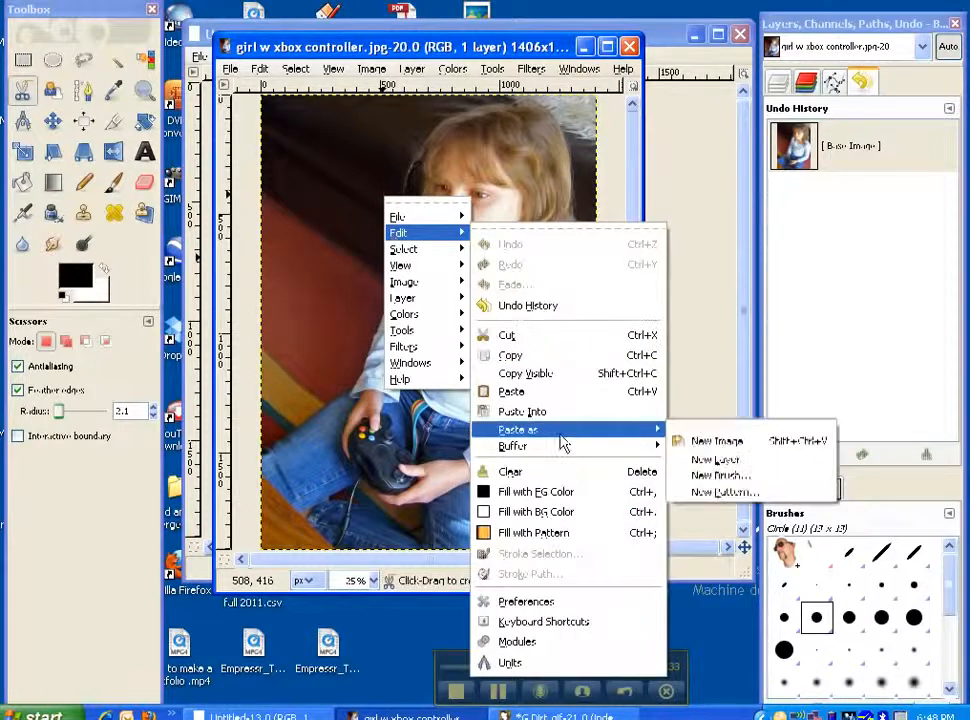
{"action": "left_click", "coordinate": [751, 467]}
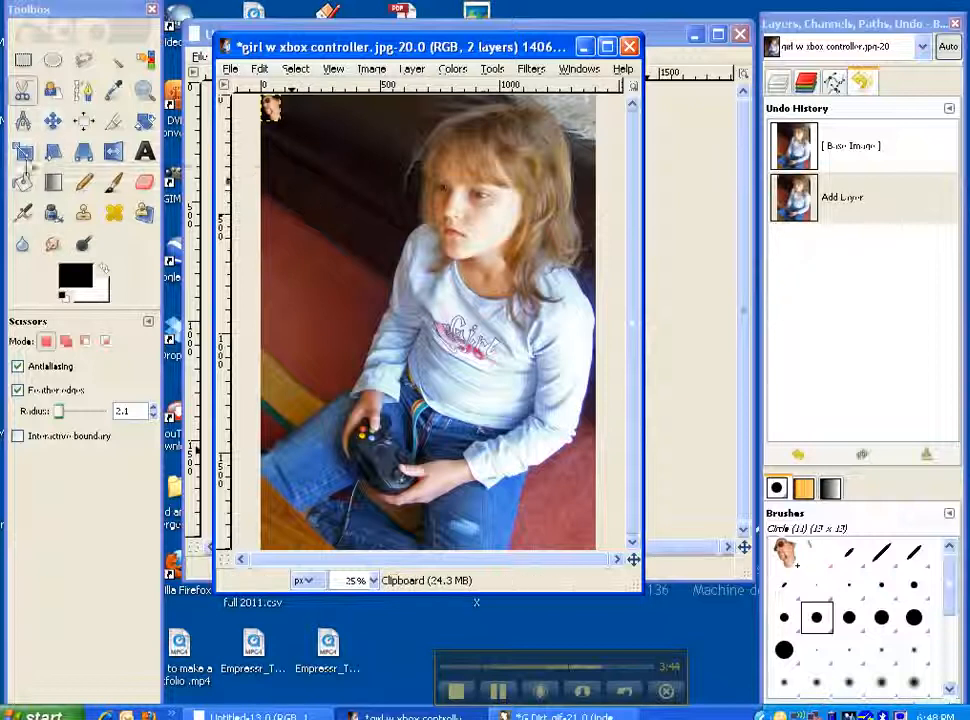
Set the pasted face layer's scale size to 387 × 507 pixels with the aspect ratio kept, moving the Scale dialog clear of the face
{"action": "left_click", "coordinate": [22, 152]}
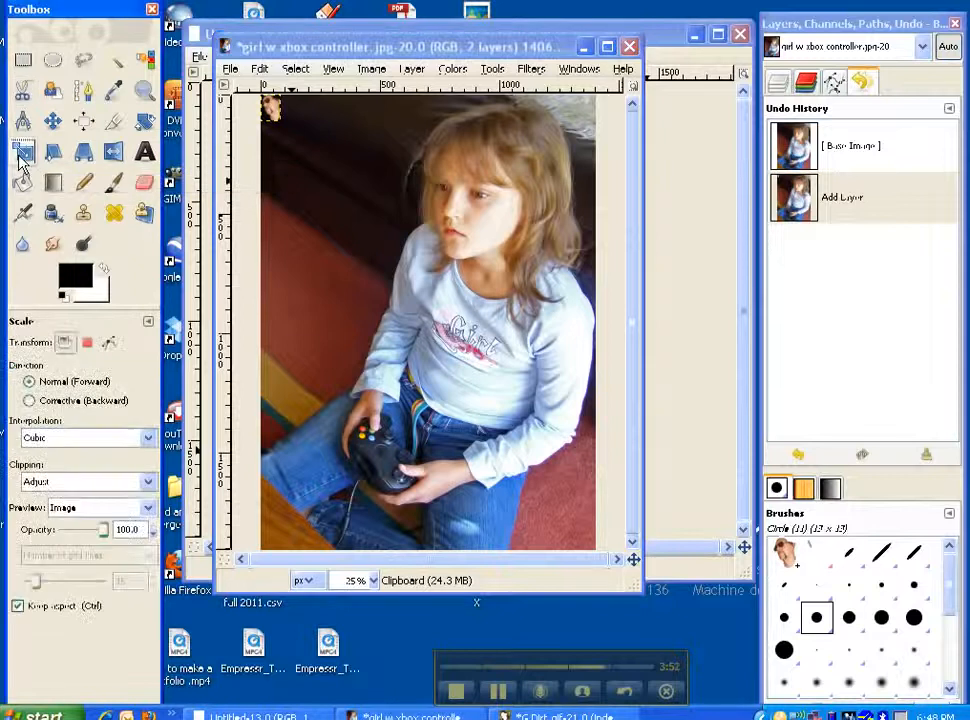
{"action": "left_click", "coordinate": [279, 117]}
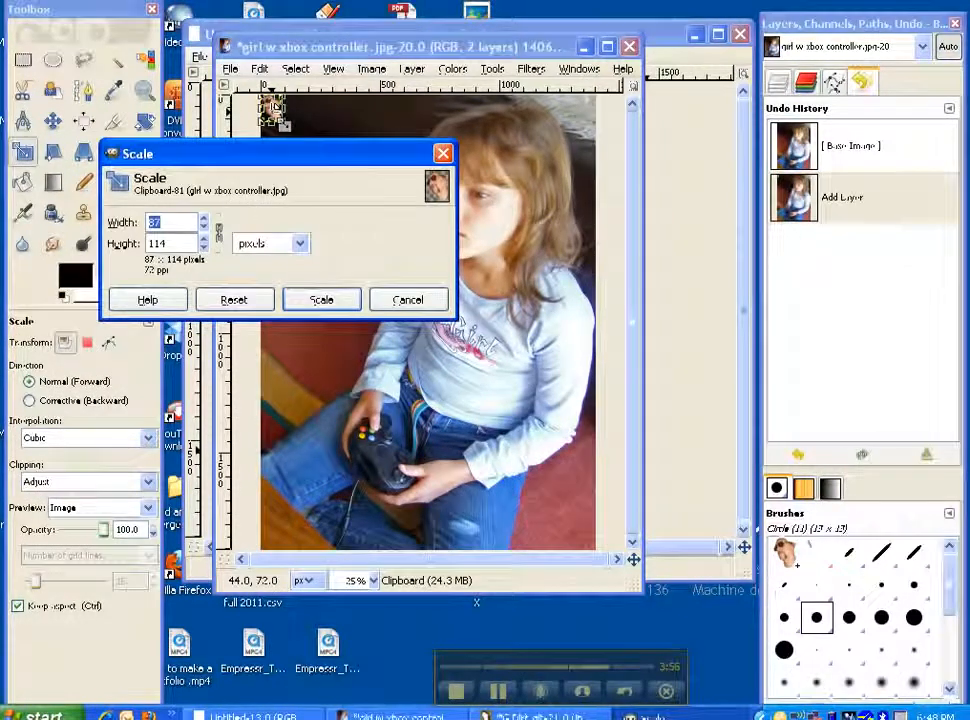
{"action": "left_click", "coordinate": [219, 232]}
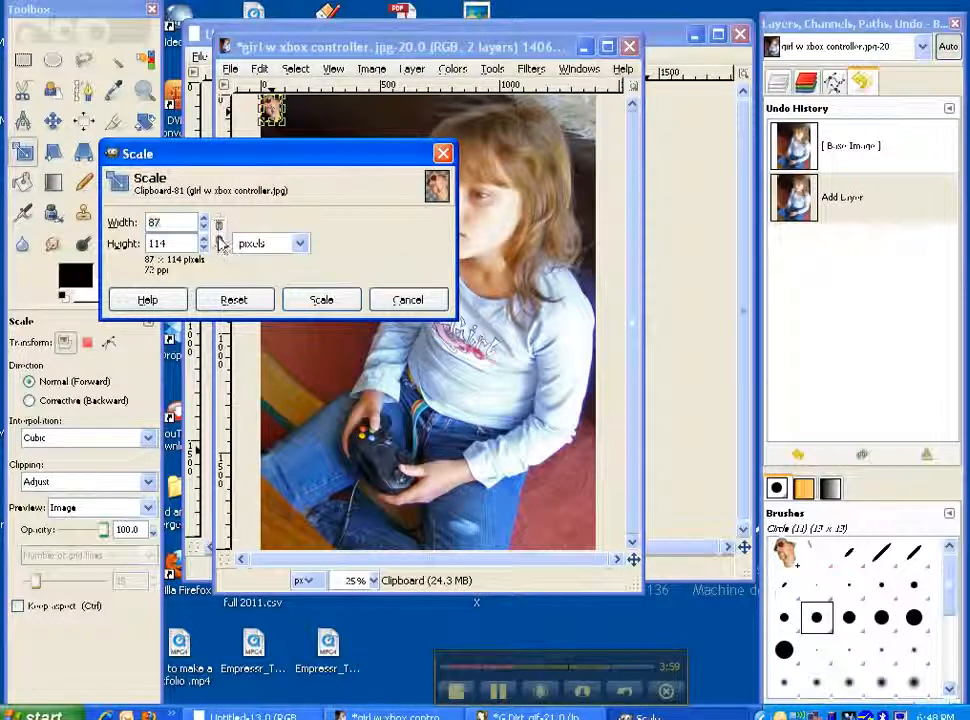
{"action": "left_click", "coordinate": [220, 238]}
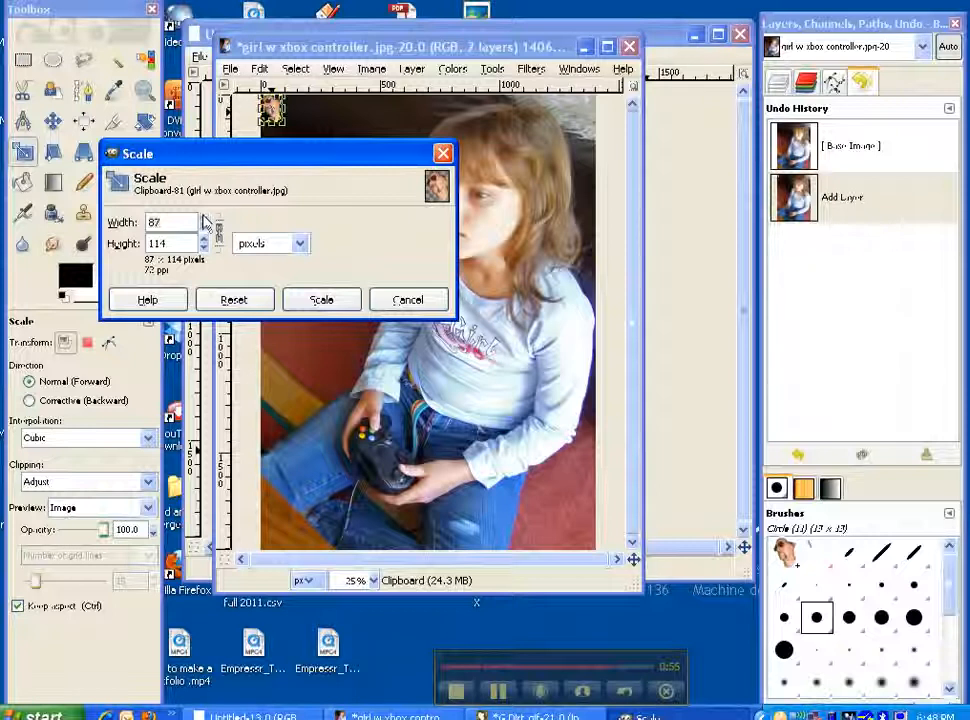
{"action": "left_click_drag", "start_coordinate": [205, 222], "coordinate": [205, 222]}
{"action": "left_click_drag", "start_coordinate": [279, 160], "coordinate": [288, 325]}
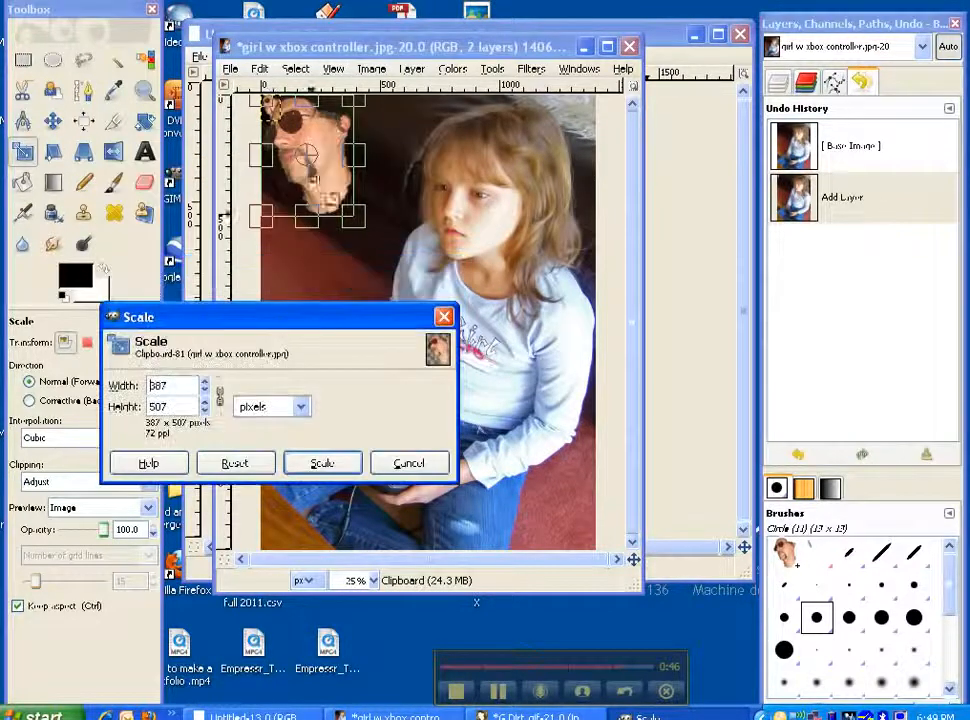
Move the scaled face over the girl's face and enlarge it to 566 × 741 pixels with its proportions kept
{"action": "left_click_drag", "start_coordinate": [316, 165], "coordinate": [386, 210]}
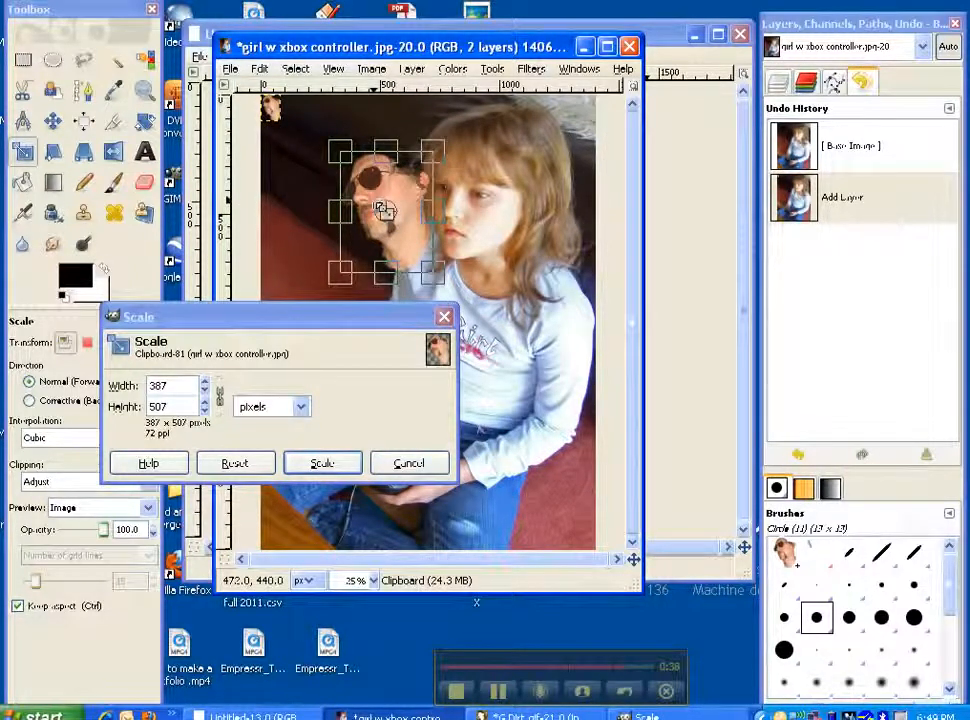
{"action": "left_click_drag", "start_coordinate": [393, 215], "coordinate": [474, 224]}
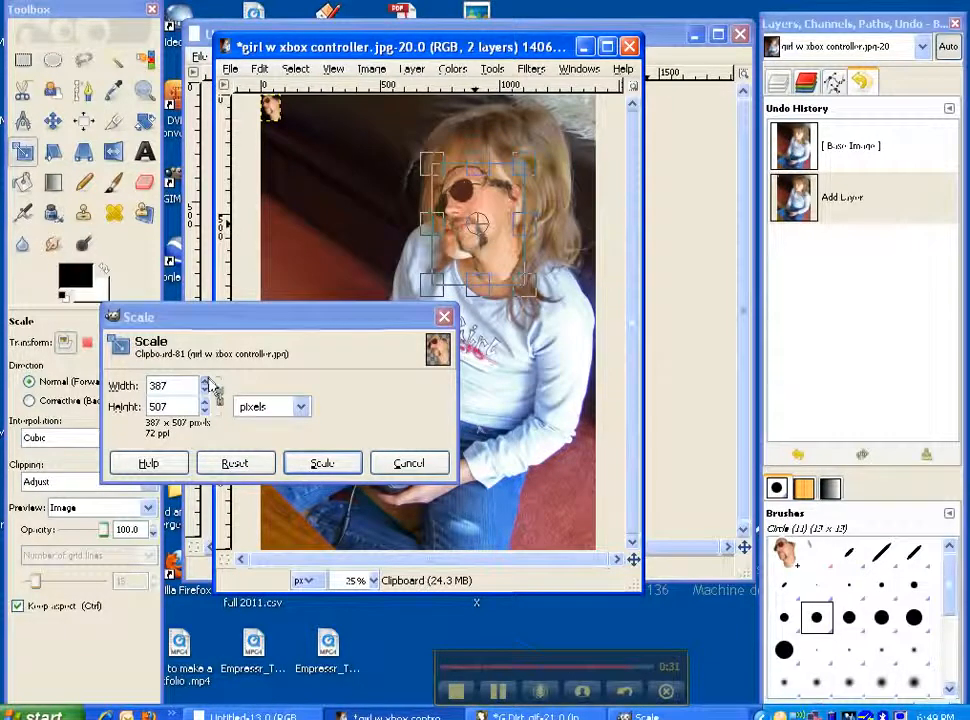
{"action": "left_click", "coordinate": [206, 380]}
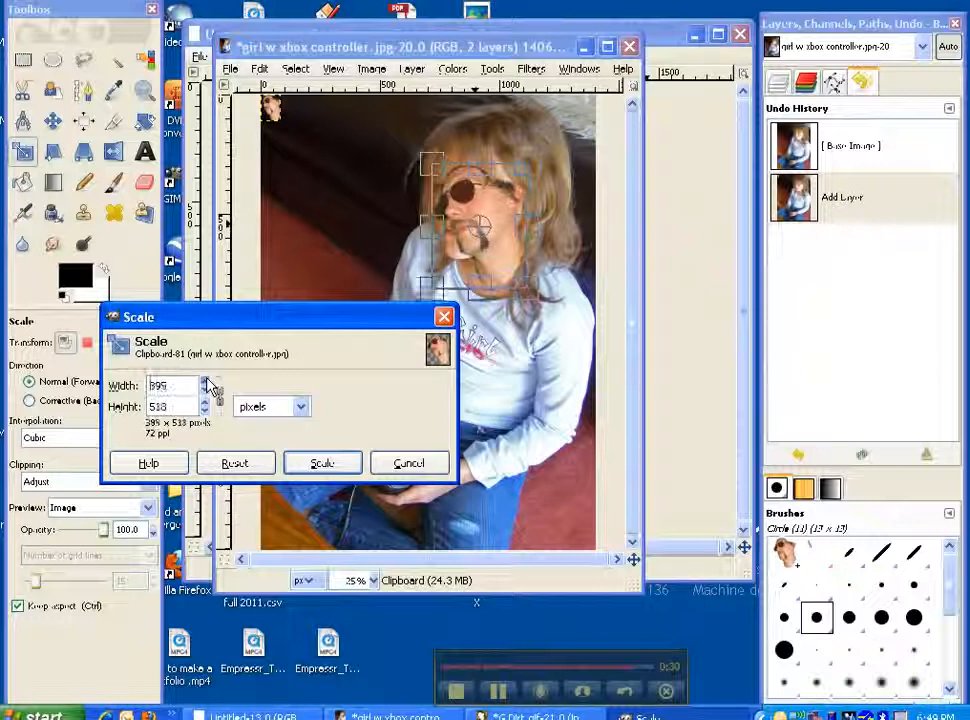
{"action": "left_click", "coordinate": [207, 384]}
{"action": "left_click", "coordinate": [207, 384]}
{"action": "left_click", "coordinate": [207, 384]}
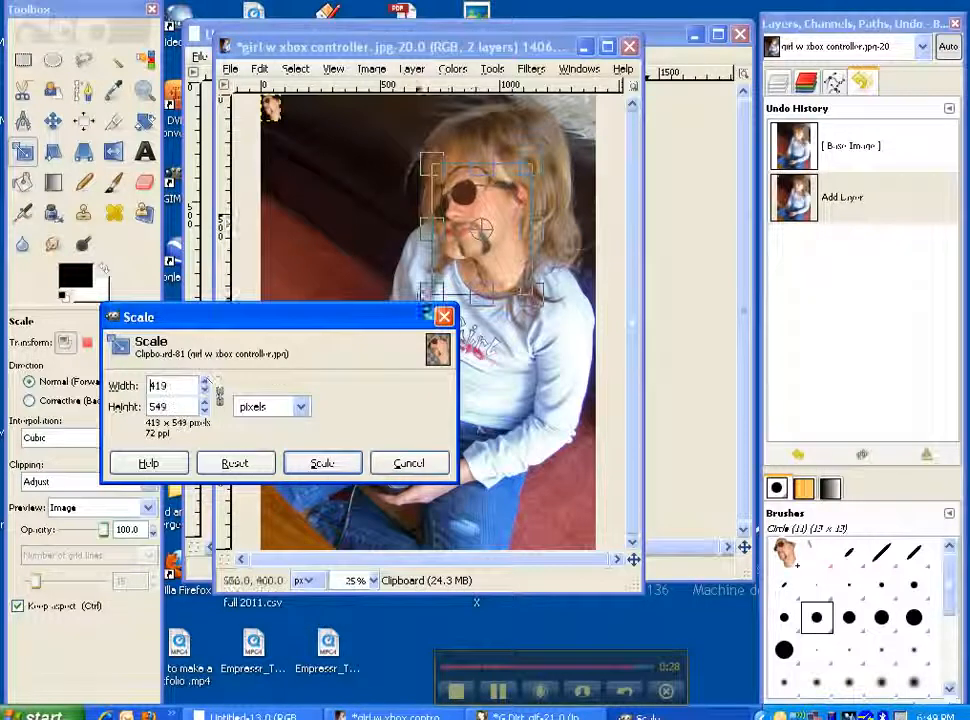
{"action": "left_click_drag", "start_coordinate": [430, 160], "coordinate": [344, 118]}
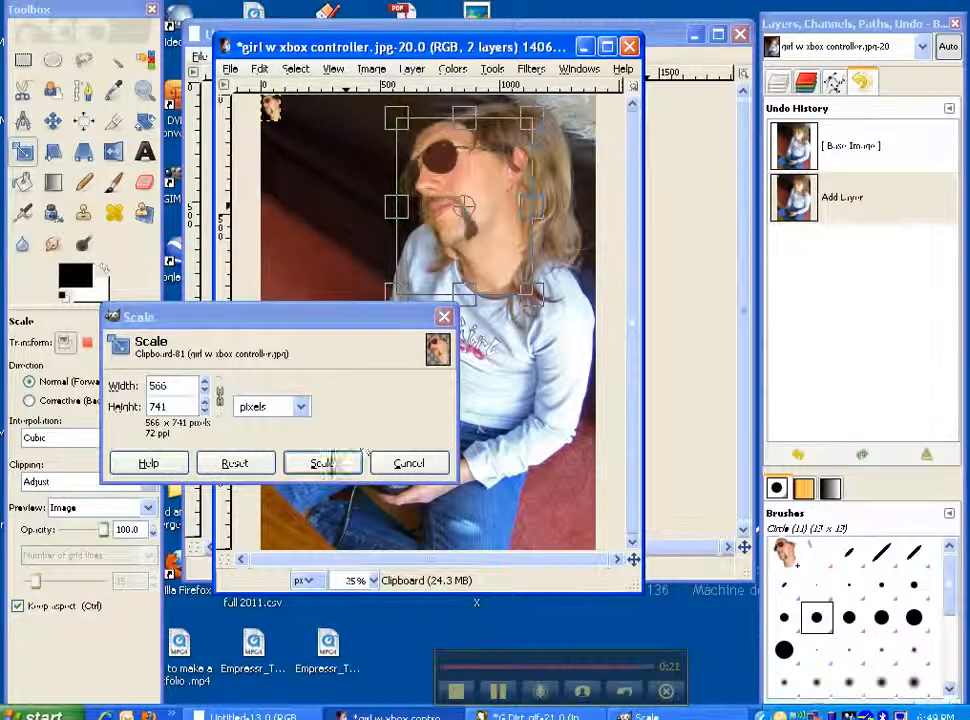